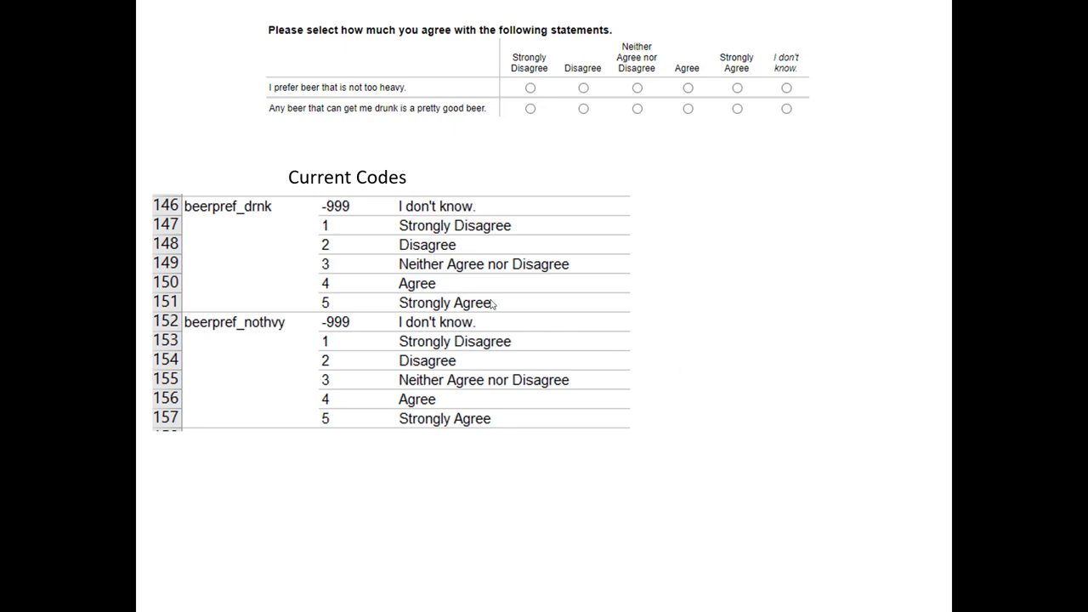
# Reveal the 0/1 recode grouping boxes and the footnote treating 'I don't know' as disagreeing.
pyautogui.click(687, 303)
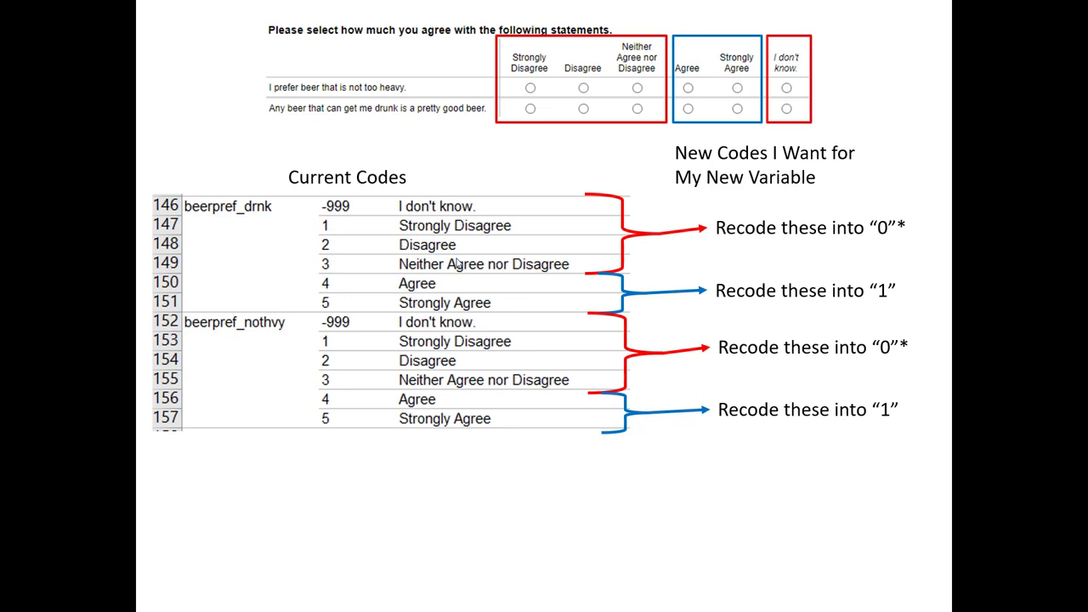
pyautogui.click(946, 429)
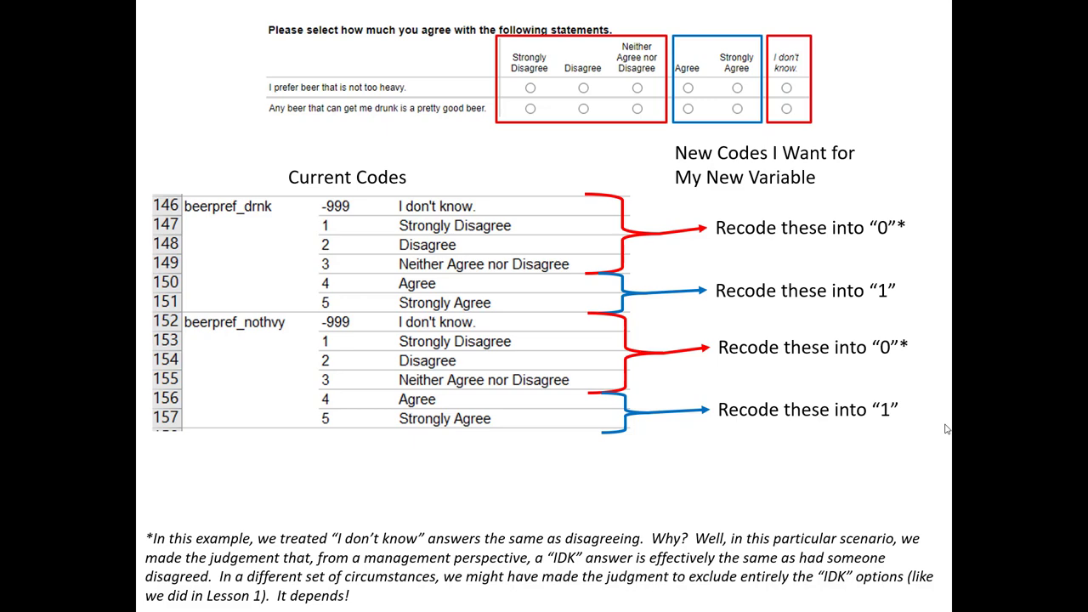
# Advance to the 'Lesson 2: VLOOKUP for the win!' slide.
pyautogui.press('Right')
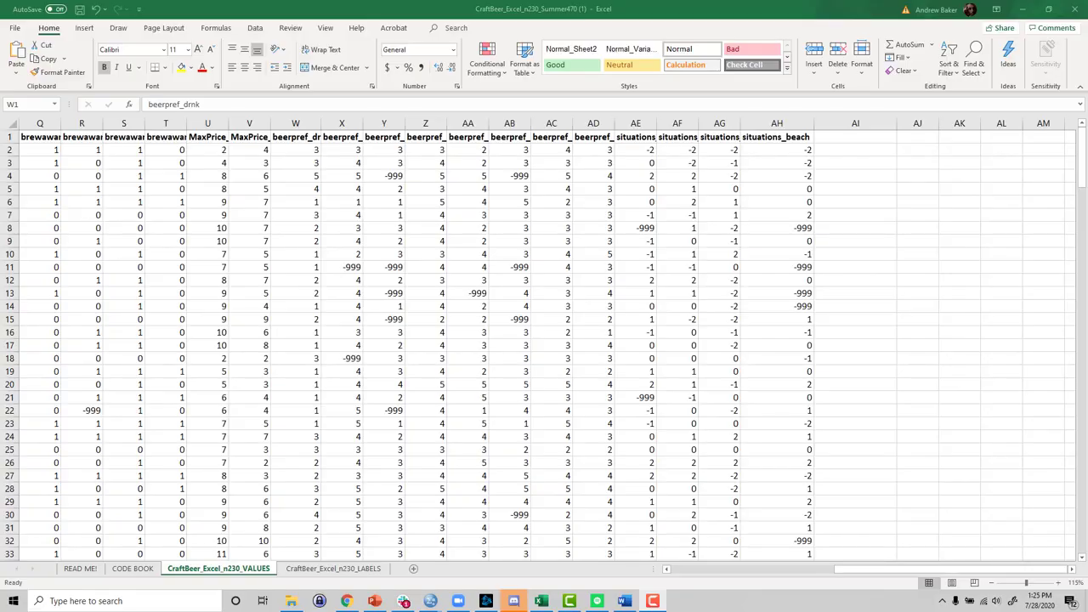
# Widen columns W and X to fit beerpref_drnk and beerpref_nothvy, shading both headers yellow.
pyautogui.click(304, 139)
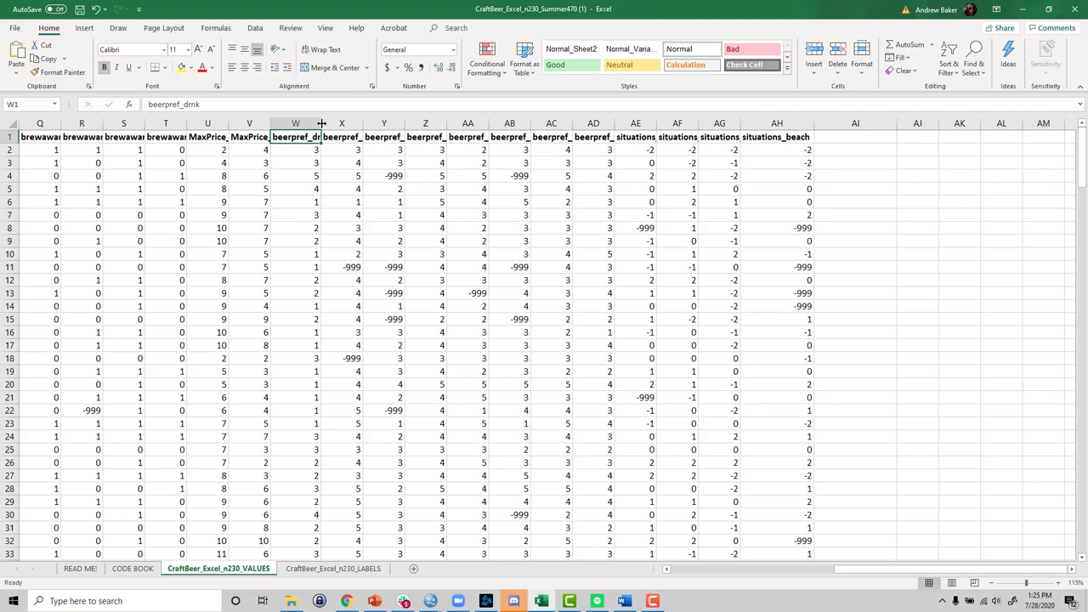
pyautogui.doubleClick(321, 124)
pyautogui.click(181, 68)
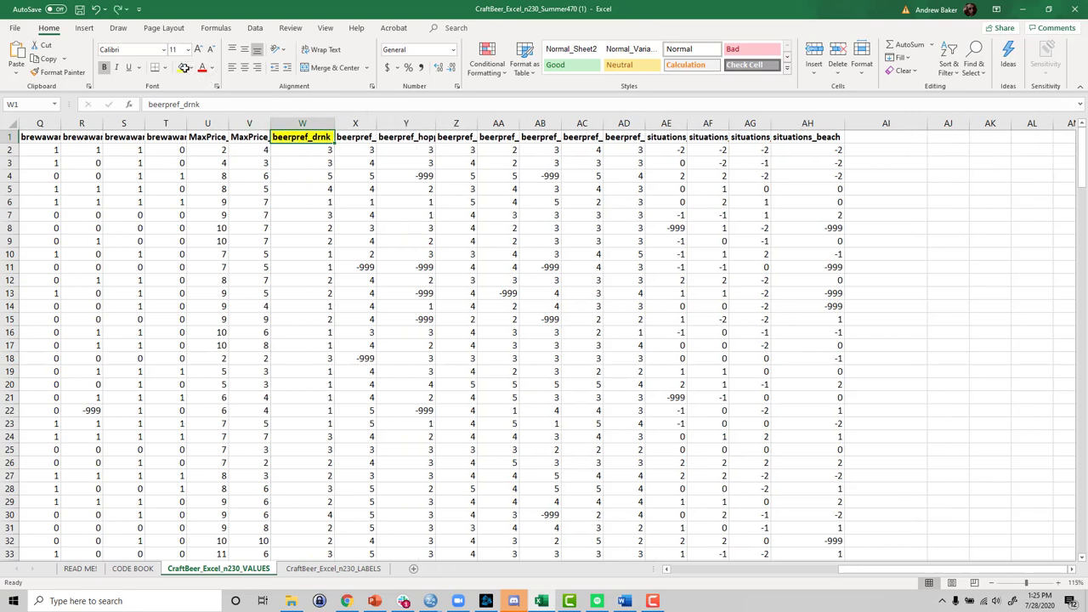
pyautogui.moveTo(377, 128); pyautogui.dragTo(406, 128)
pyautogui.click(383, 137)
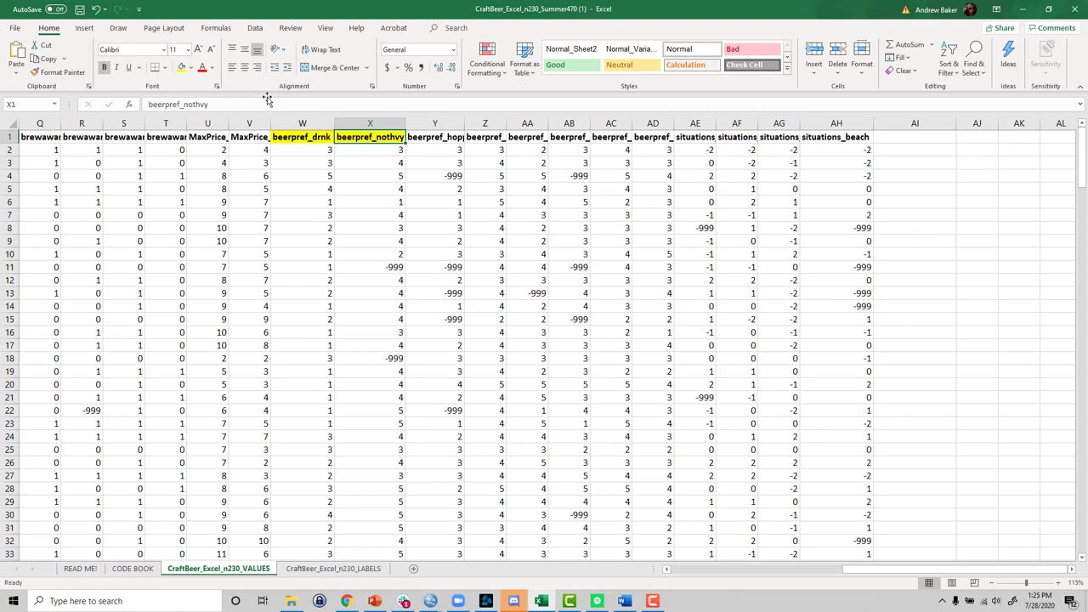
pyautogui.click(902, 137)
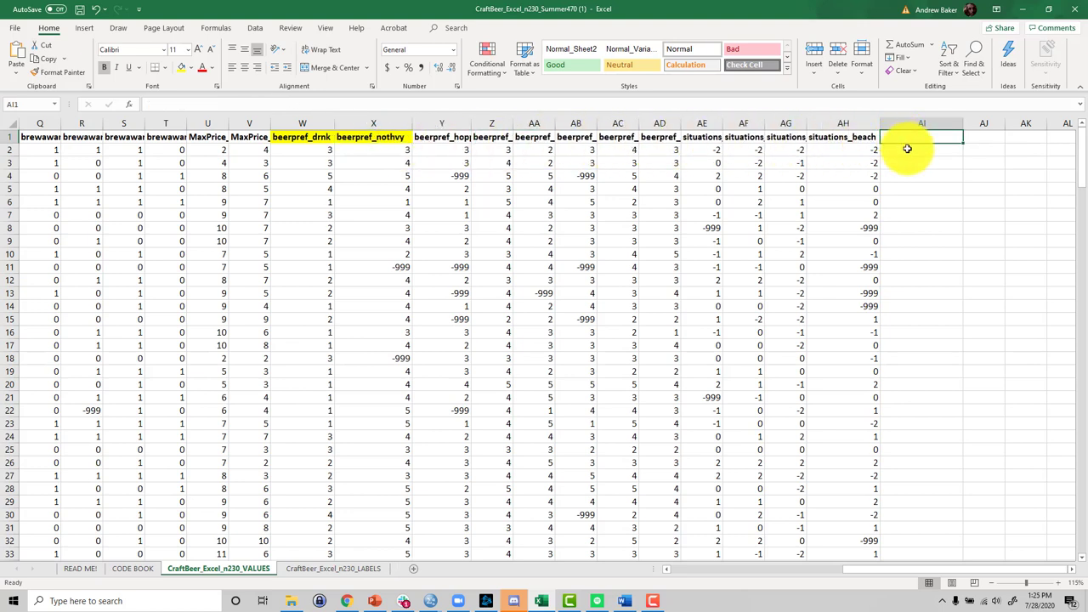
# Title AI1 'VLOOKUP TABLE' and fill AI1:AJ1 dark gold.
pyautogui.write('VLOO')
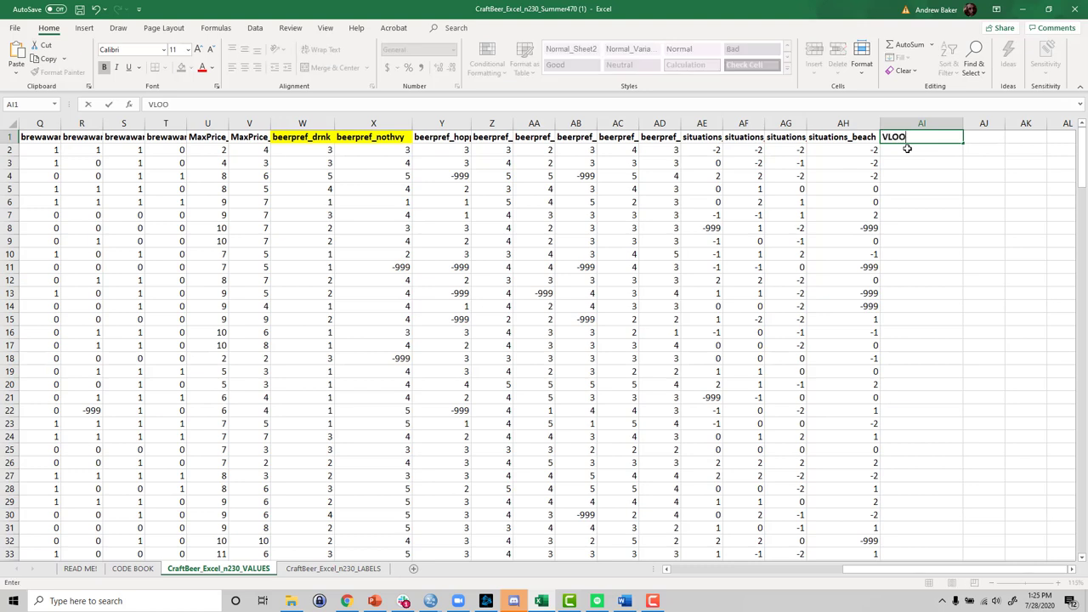
pyautogui.write('KUP TABLE')
pyautogui.press('Return')
pyautogui.press('Up')
pyautogui.hotkey('shift', 'Right')
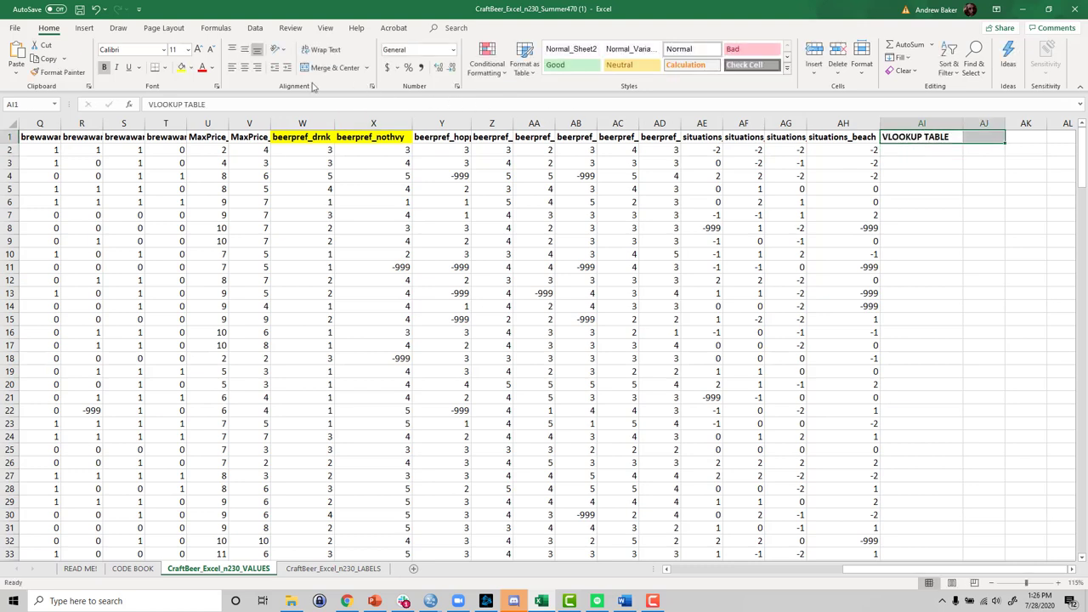
pyautogui.click(191, 68)
pyautogui.press('Return')
pyautogui.click(946, 151)
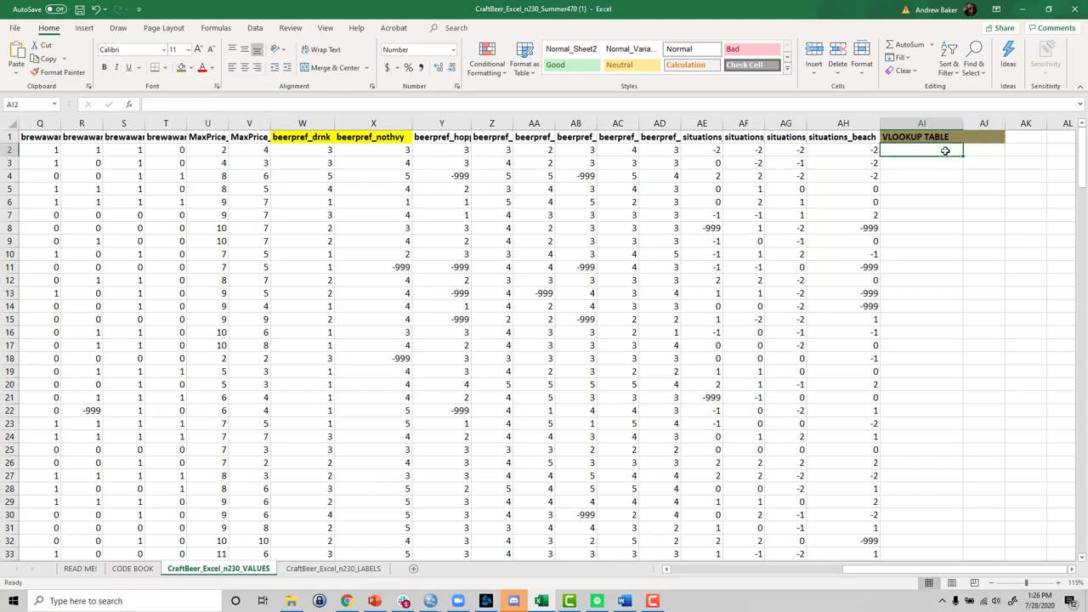
# Enter the codes -999, 1, 2, 3, 4, 5 down AI2:AI7.
pyautogui.write('-999')
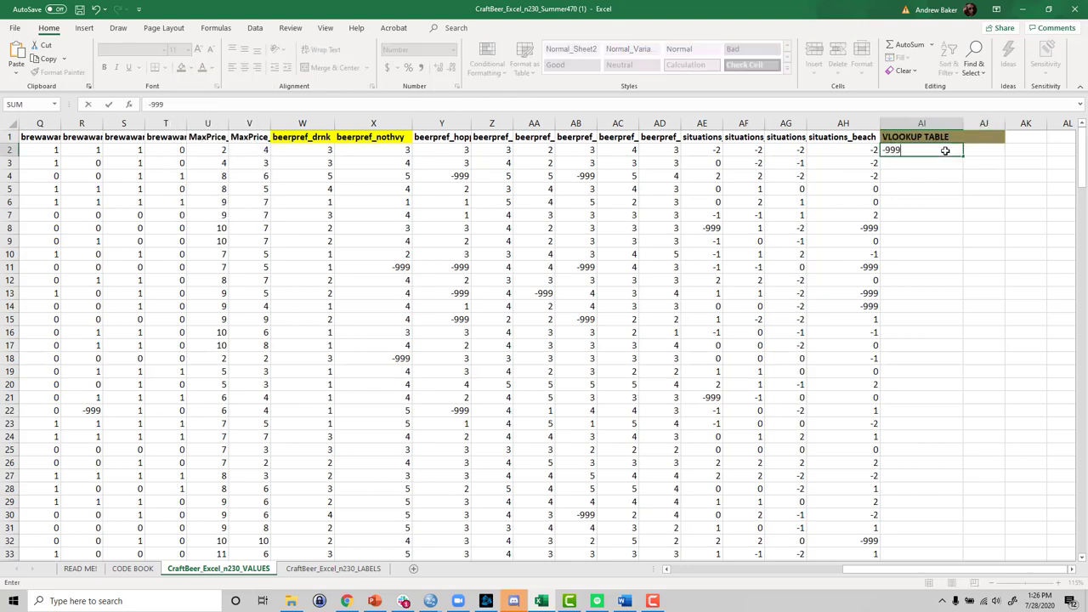
pyautogui.press('Return')
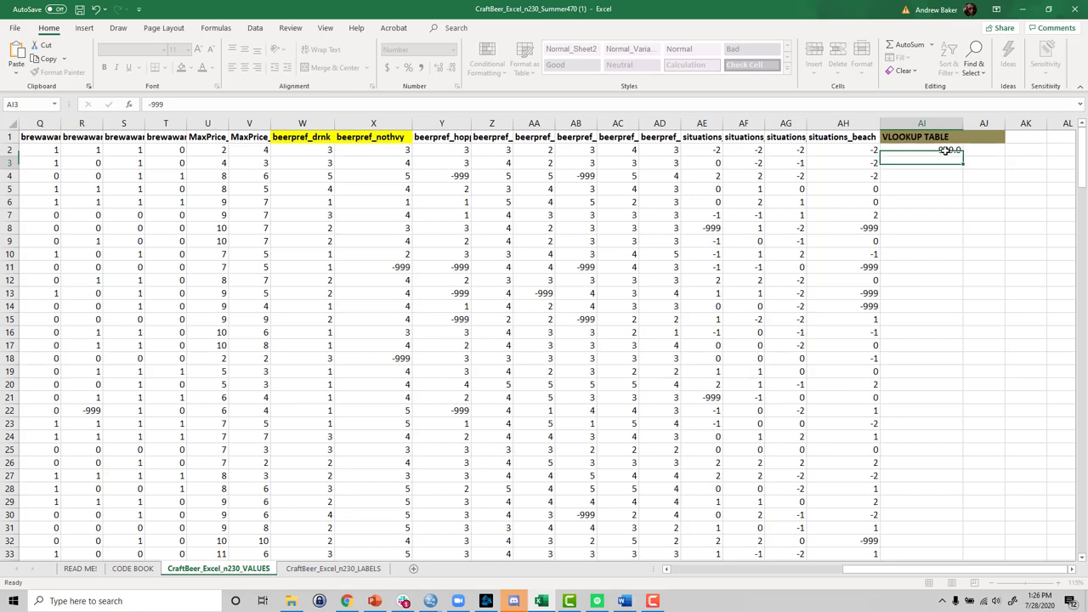
pyautogui.write('1')
pyautogui.press('Return')
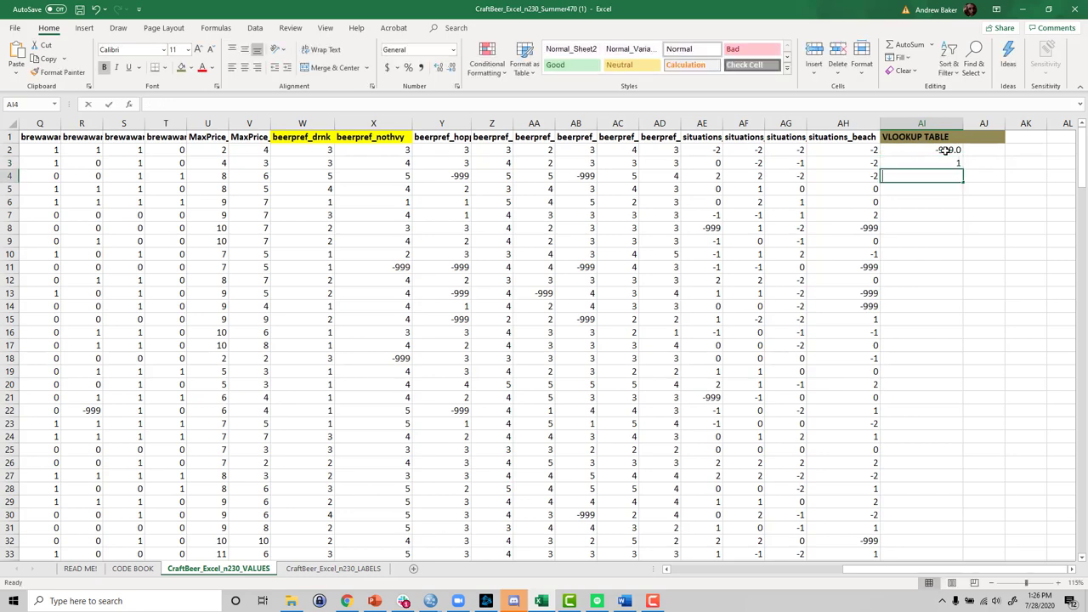
pyautogui.write('2')
pyautogui.press('Return')
pyautogui.write('3')
pyautogui.press('Return')
pyautogui.write('4')
pyautogui.press('Return')
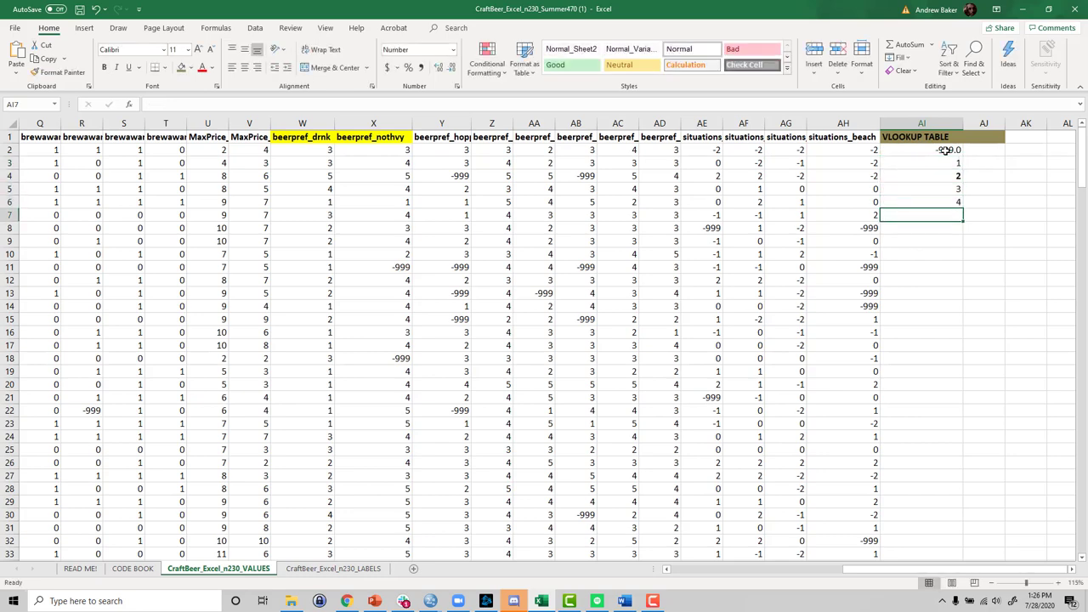
pyautogui.write('5')
pyautogui.press('Return')
pyautogui.click(929, 151)
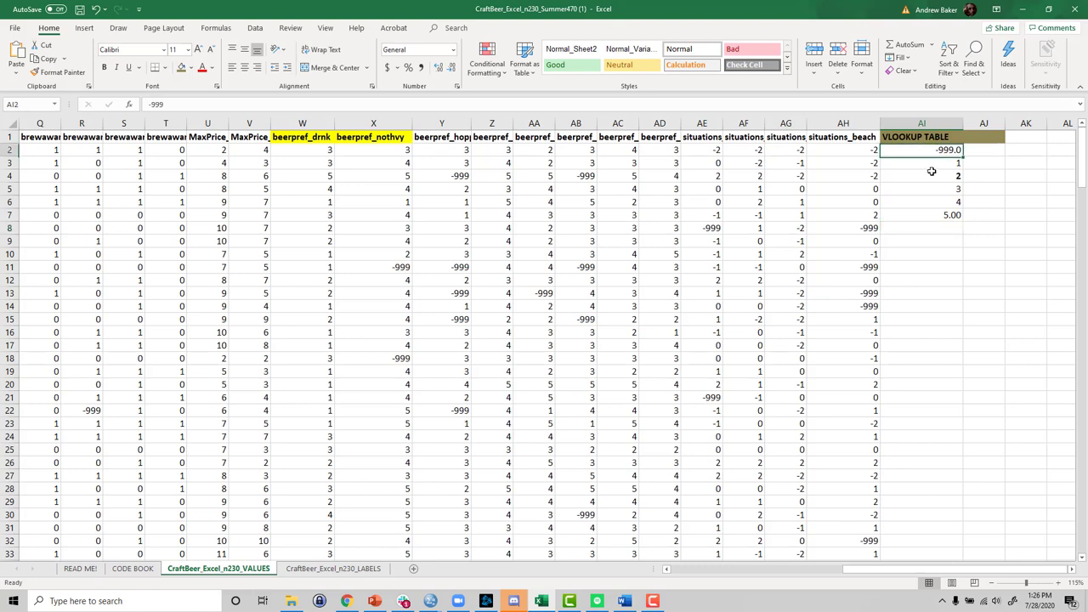
pyautogui.moveTo(932, 172); pyautogui.dragTo(942, 218)
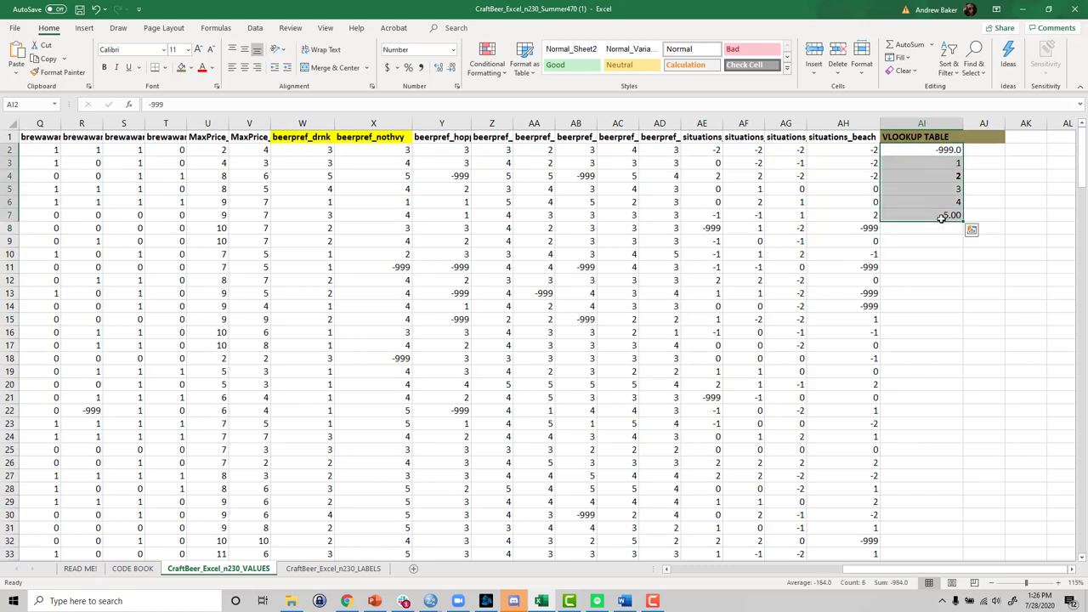
# Enter recoded values 0, 0, 0, 0, 1, 1 in AJ2:AJ7 and select the table body for shading.
pyautogui.click(991, 150)
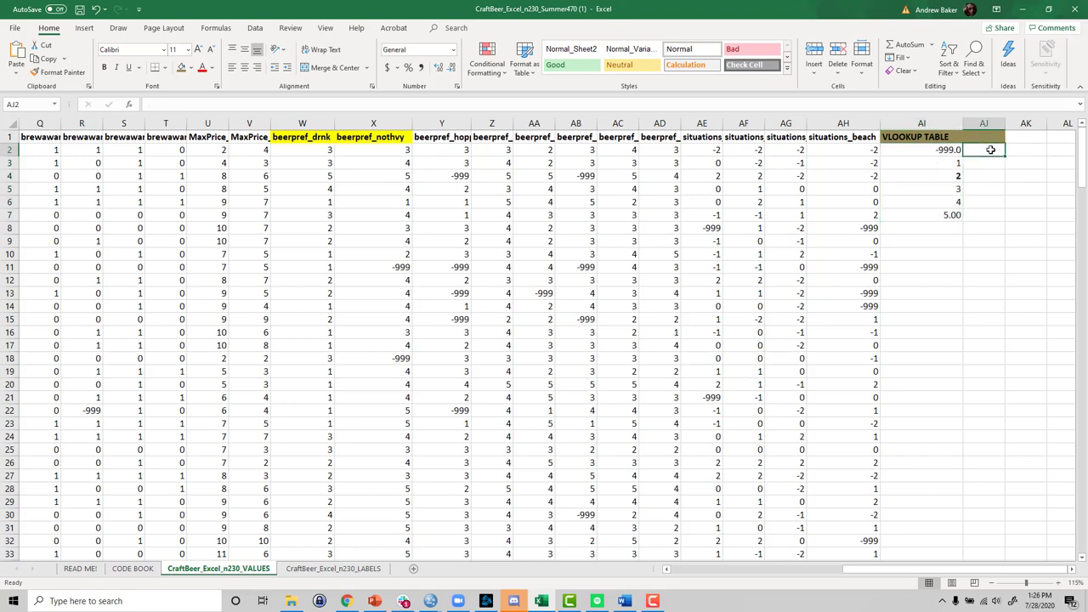
pyautogui.write('0')
pyautogui.press('Return')
pyautogui.write('0')
pyautogui.press('Return')
pyautogui.write('0')
pyautogui.press('Return')
pyautogui.write('0')
pyautogui.press('Return')
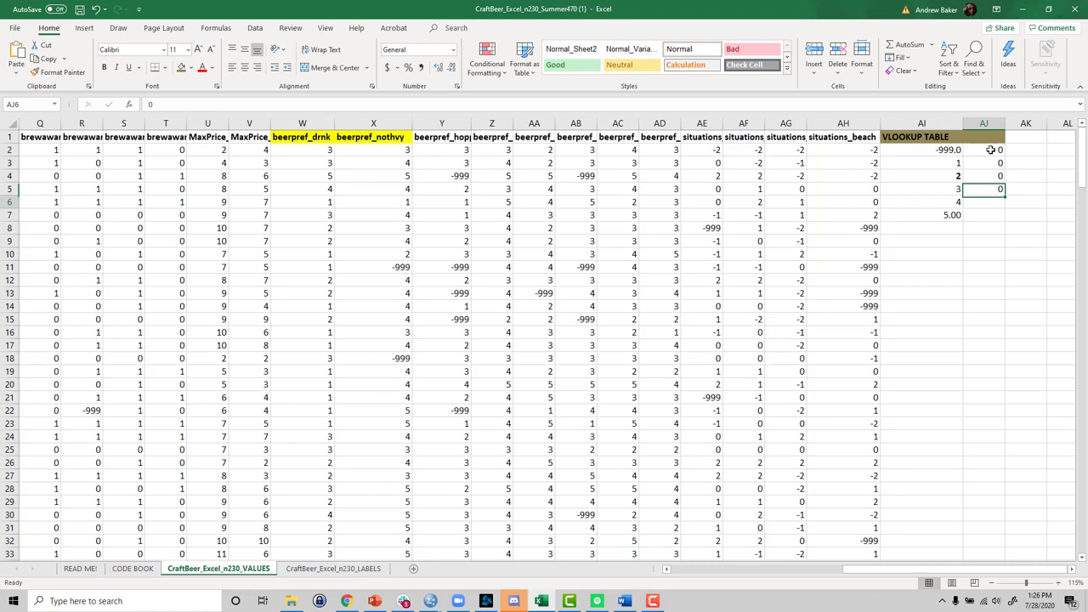
pyautogui.write('1')
pyautogui.press('Return')
pyautogui.write('1')
pyautogui.press('Return')
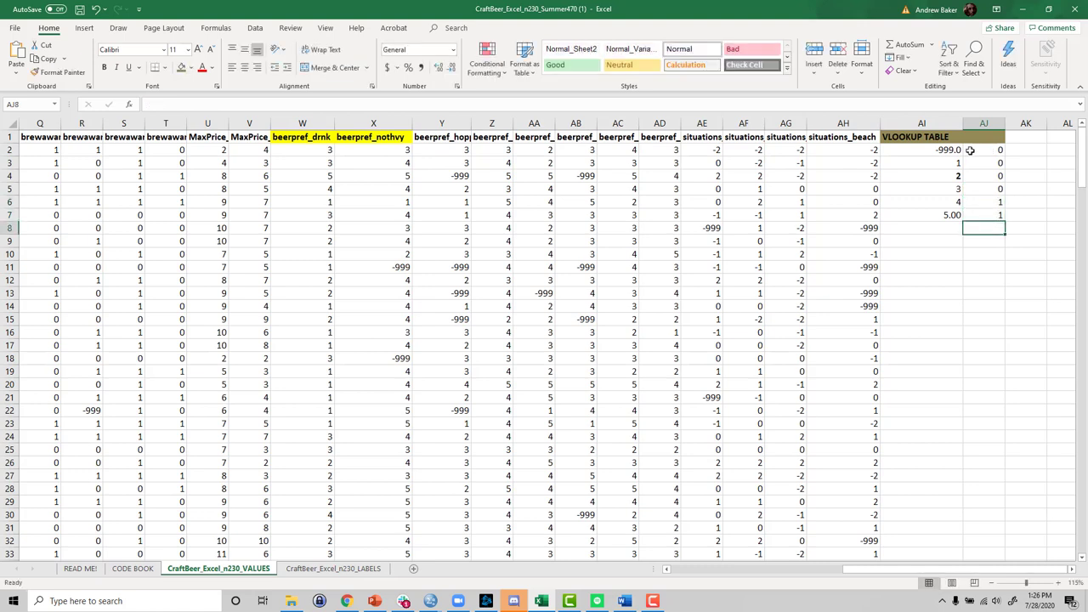
pyautogui.moveTo(928, 151); pyautogui.dragTo(978, 216)
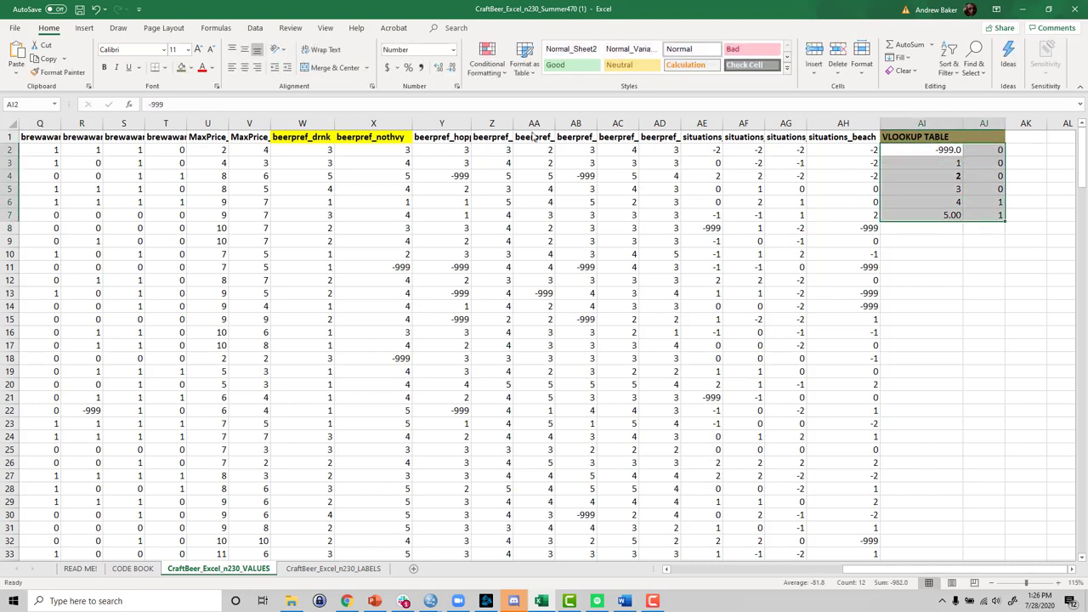
pyautogui.click(189, 67)
# Fill the lookup table tan and insert blank columns after beerpref_drnk and beerpref_nothvy.
pyautogui.click(205, 116)
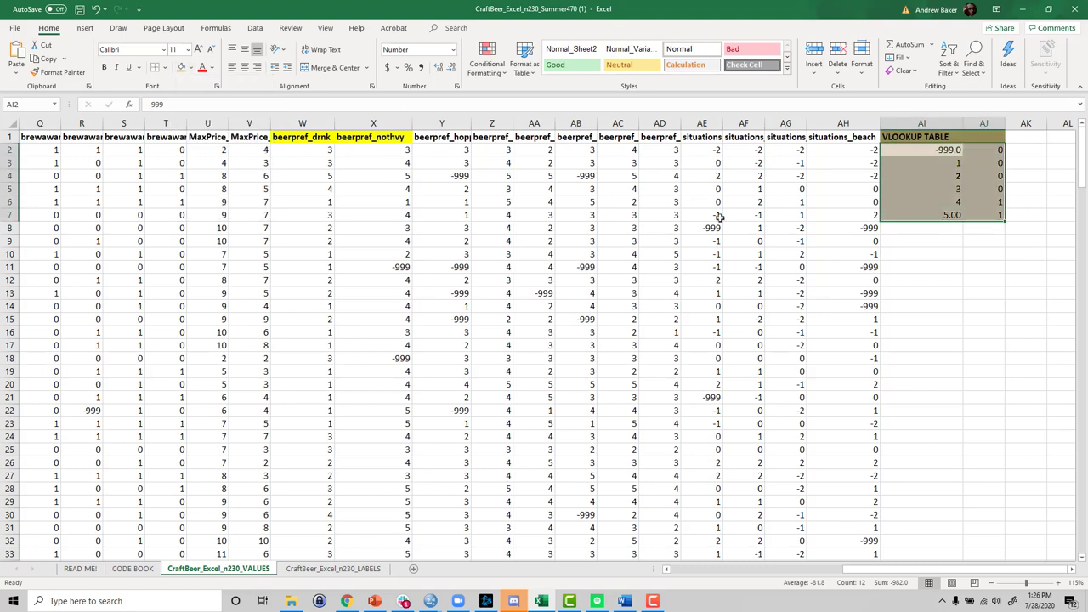
pyautogui.click(944, 267)
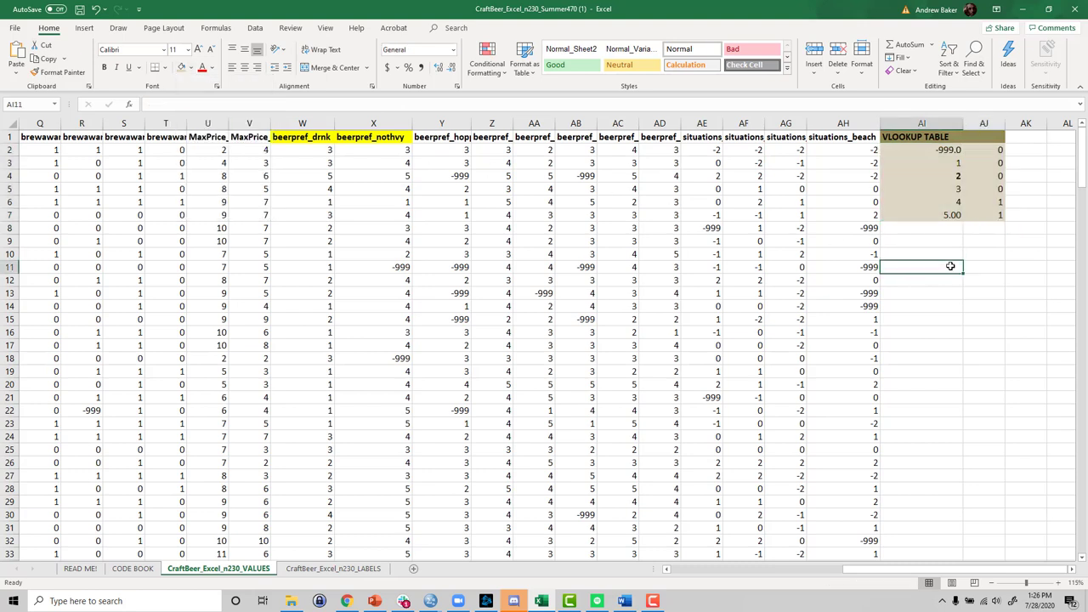
pyautogui.click(348, 121)
pyautogui.rightClick(349, 124)
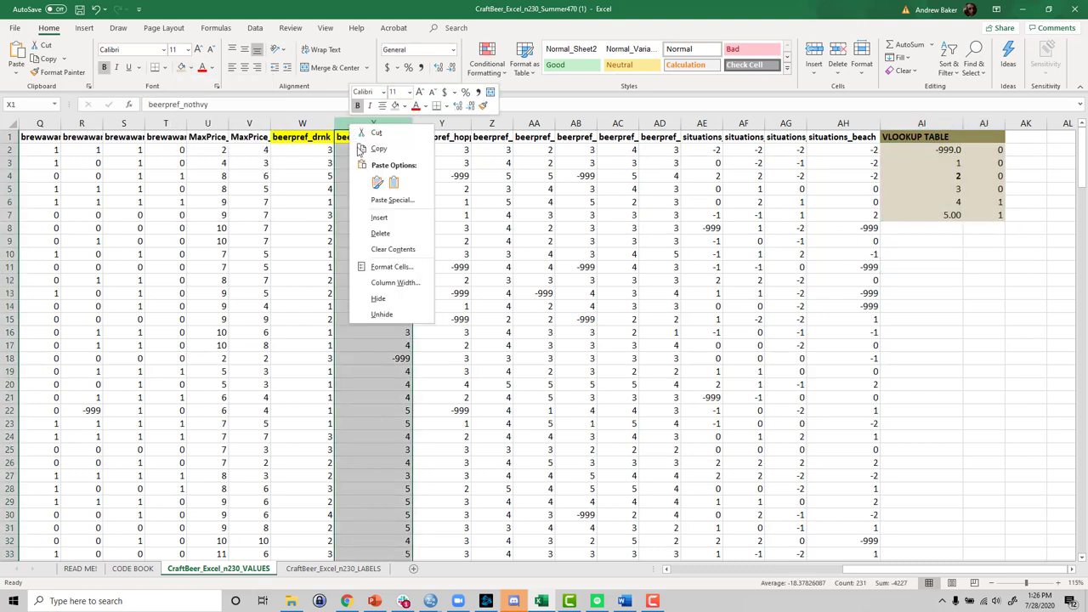
pyautogui.click(379, 217)
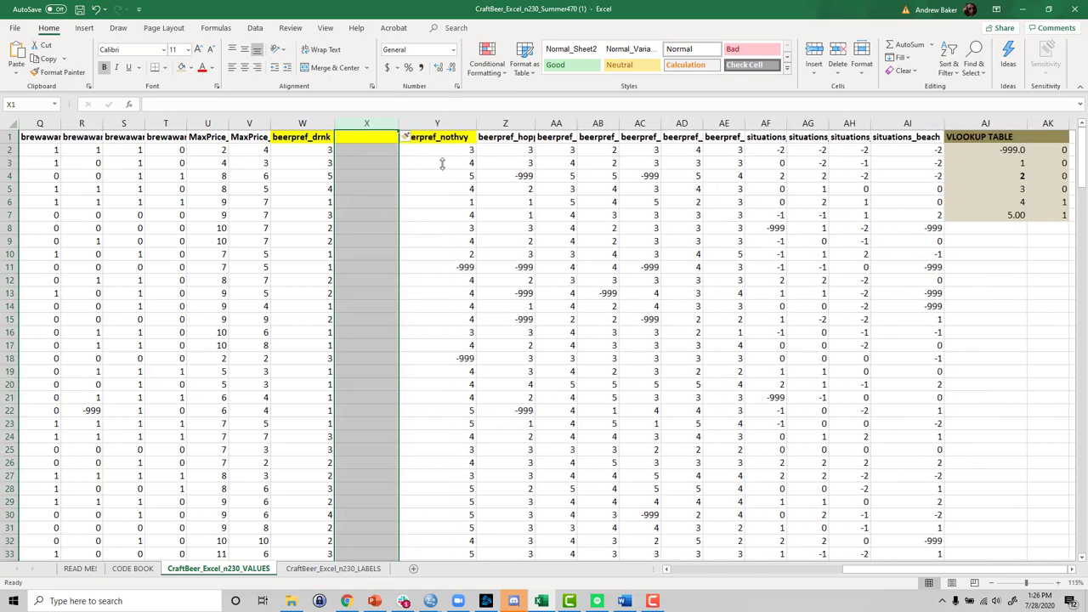
pyautogui.click(505, 124)
pyautogui.rightClick(505, 124)
pyautogui.click(528, 217)
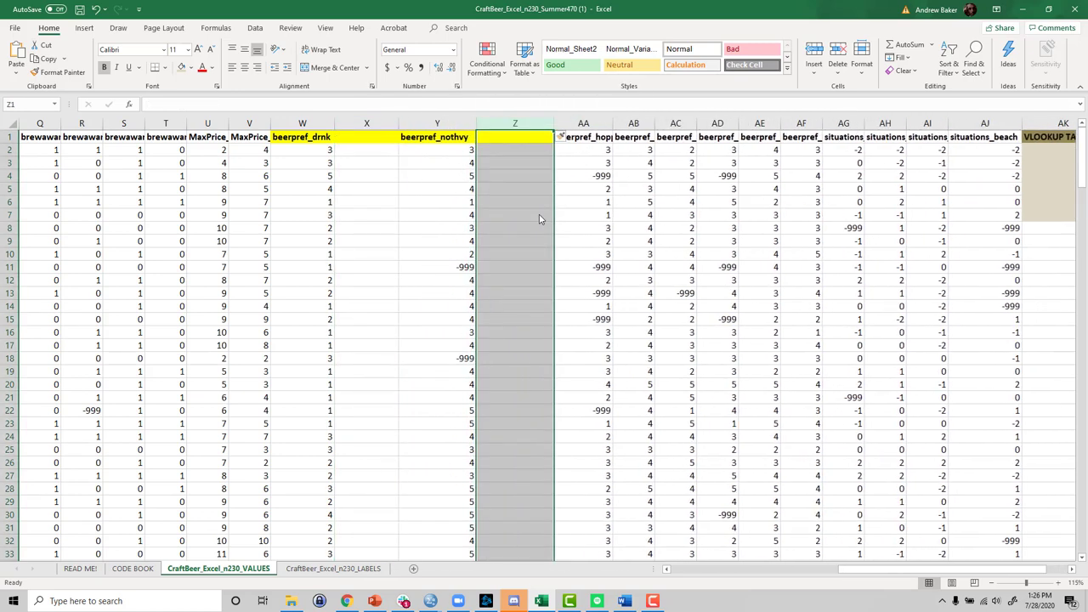
# Shade X1 and Z1 light blue-grey and label them drnk_2box and nothvy_2box.
pyautogui.click(365, 140)
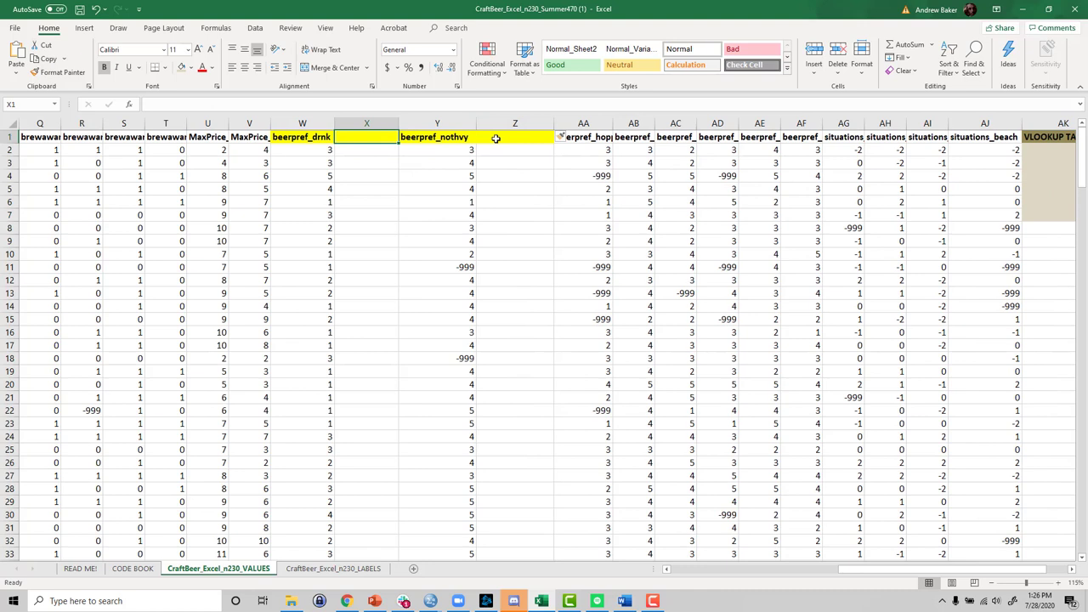
pyautogui.keyDown('ctrl'); pyautogui.click(497, 138); pyautogui.keyUp('ctrl')
pyautogui.click(192, 68)
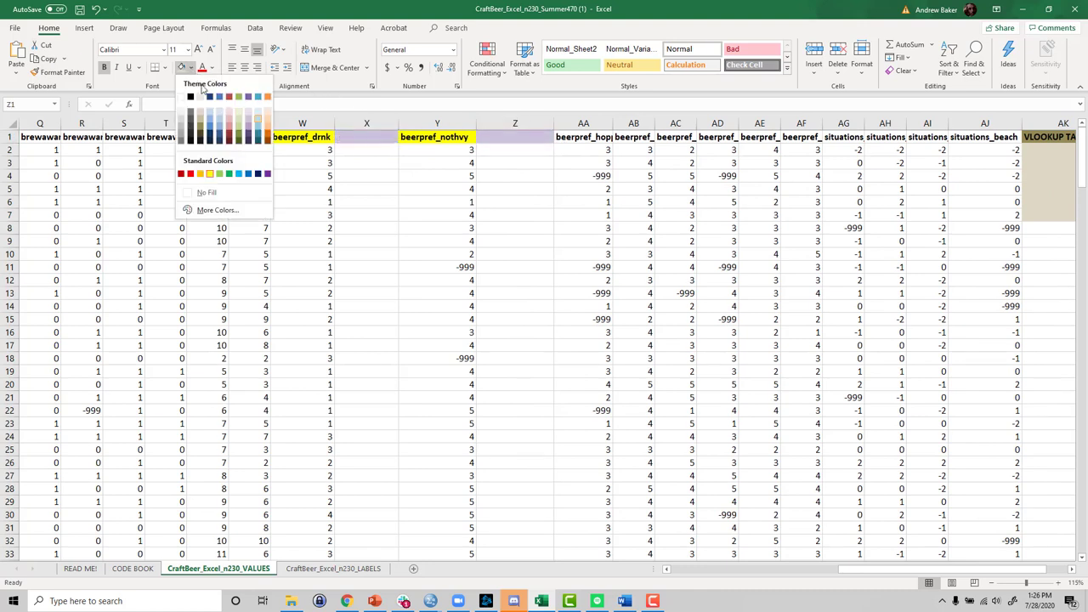
pyautogui.click(213, 110)
pyautogui.write('drnk')
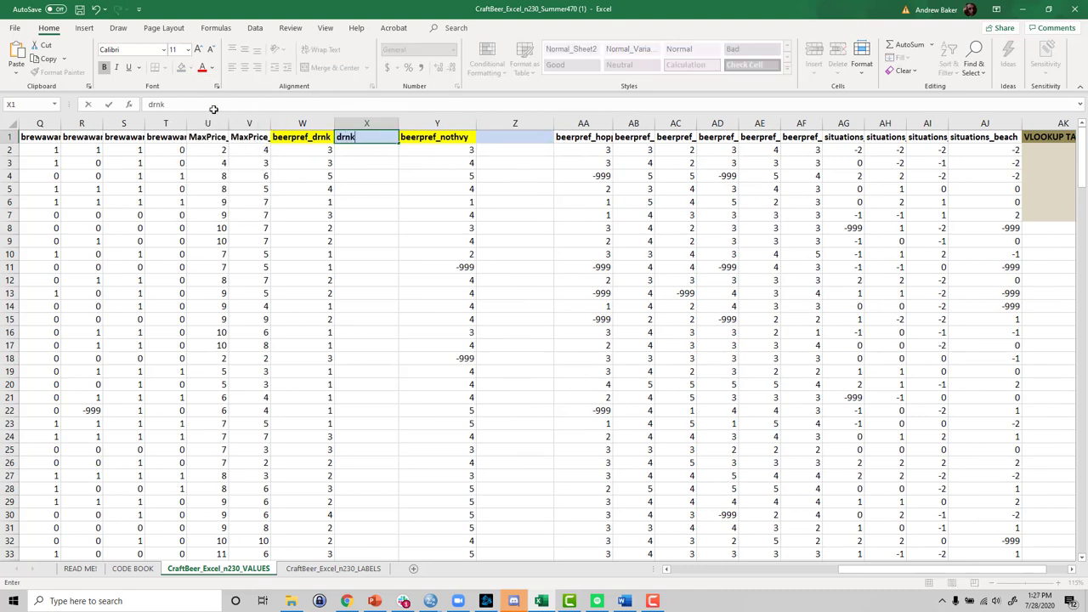
pyautogui.write('_2box')
pyautogui.press('Return')
pyautogui.press('Up')
pyautogui.press('Right')
pyautogui.press('Right')
pyautogui.press('Right')
pyautogui.press('Left')
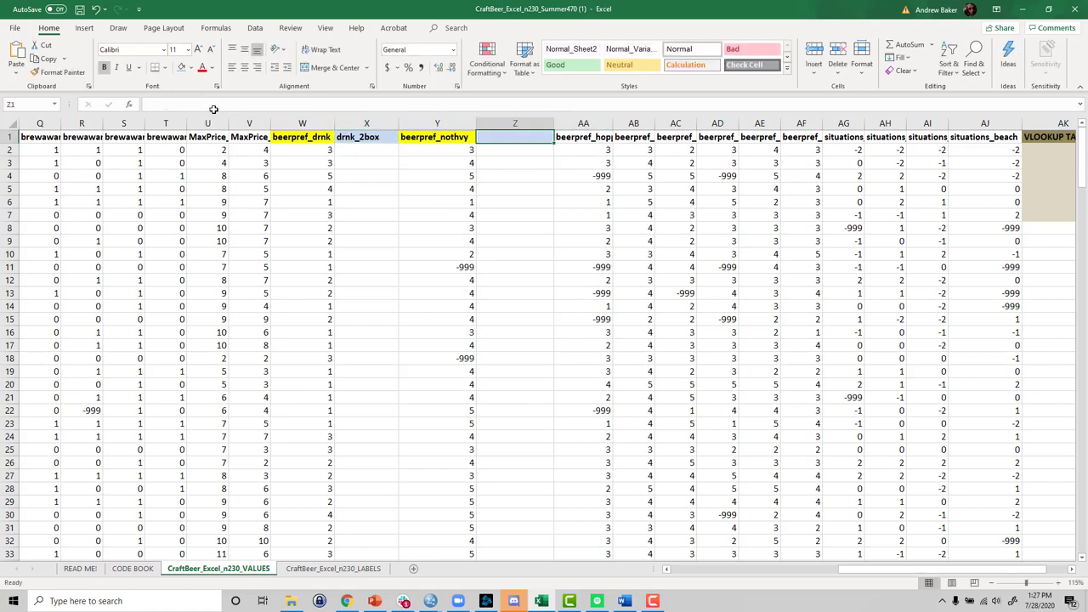
pyautogui.write('hot')
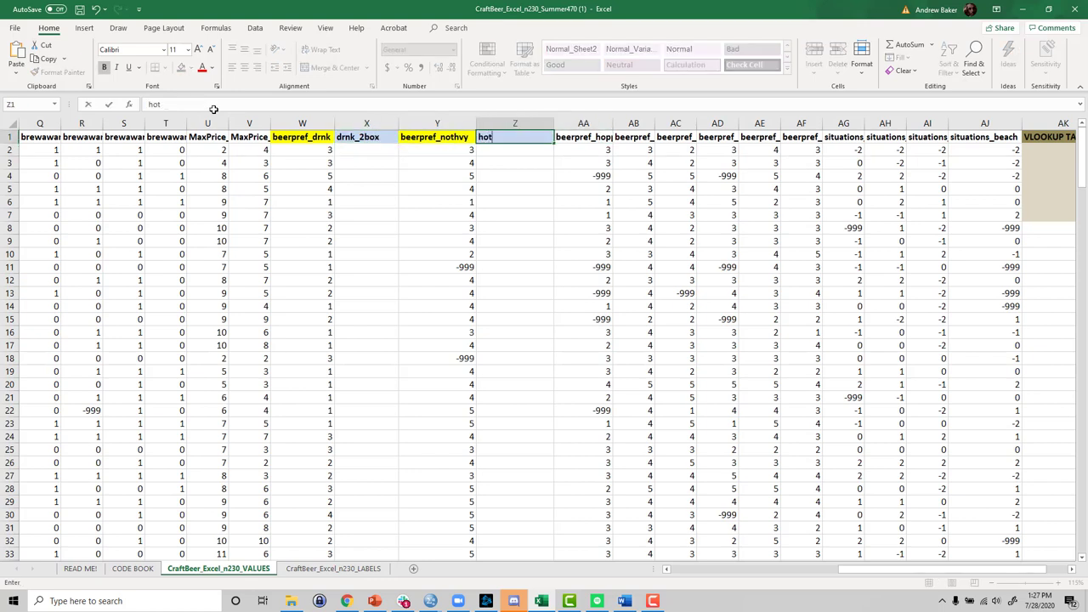
pyautogui.press('BackSpace')
pyautogui.press('BackSpace')
pyautogui.press('BackSpace')
pyautogui.write('nothvy_2box')
pyautogui.press('Return')
pyautogui.press('Left')
pyautogui.press('Left')
pyautogui.press('Left')
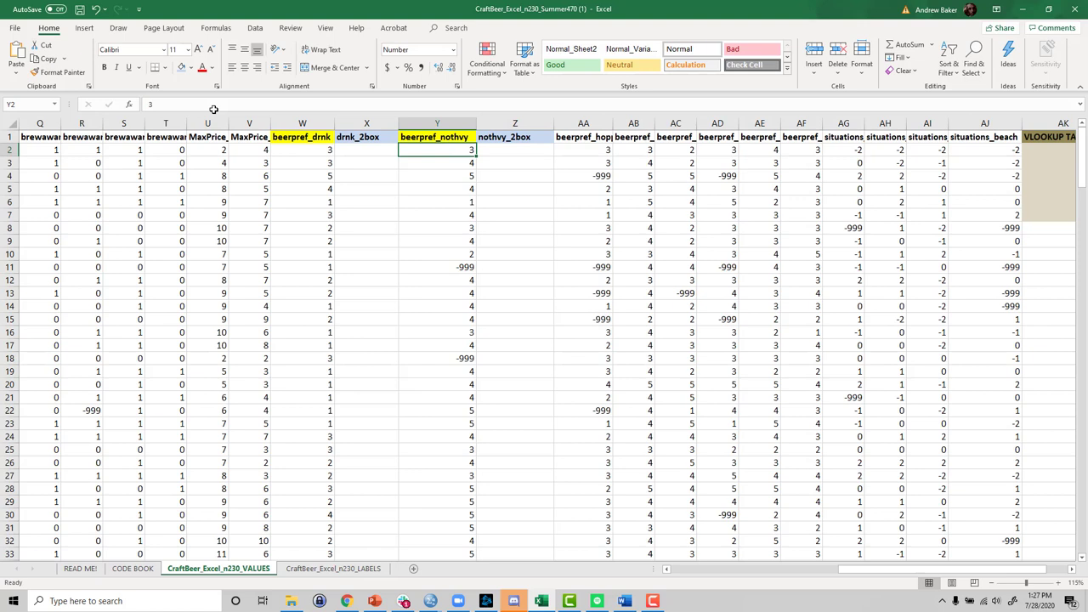
pyautogui.press('Right')
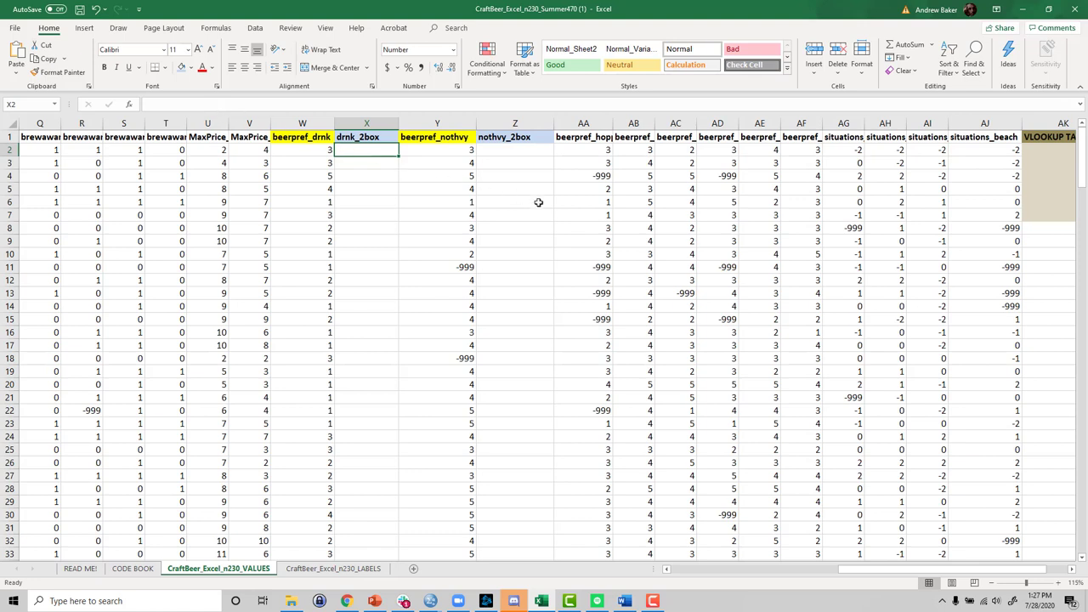
# Enter =VLOOKUP(W2,AK2:AL7,2,FALSE) in X2 to recode W2's answer.
pyautogui.write('=')
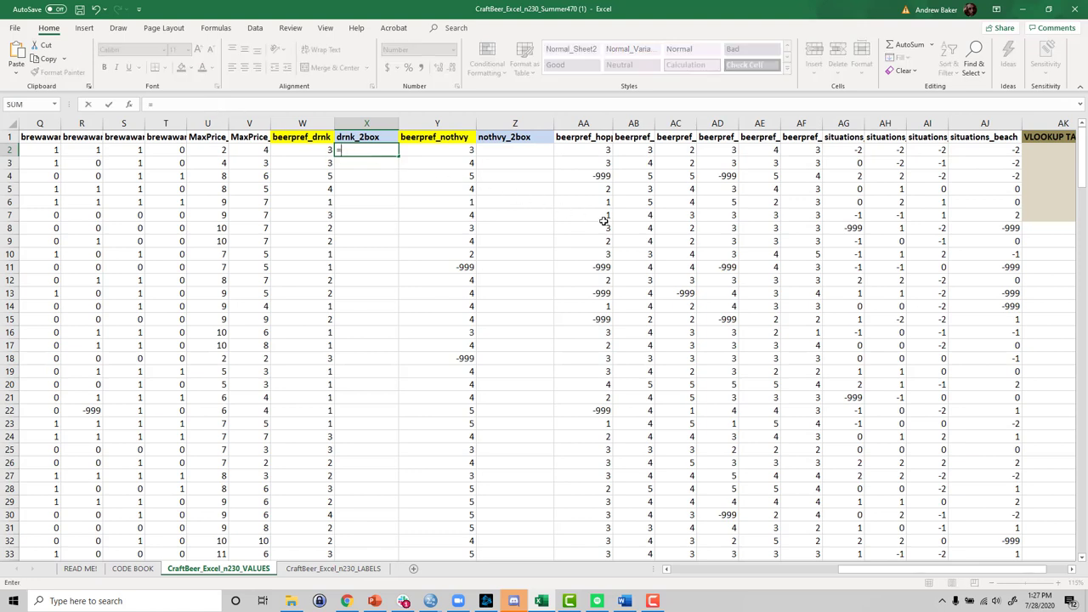
pyautogui.write('vlookup')
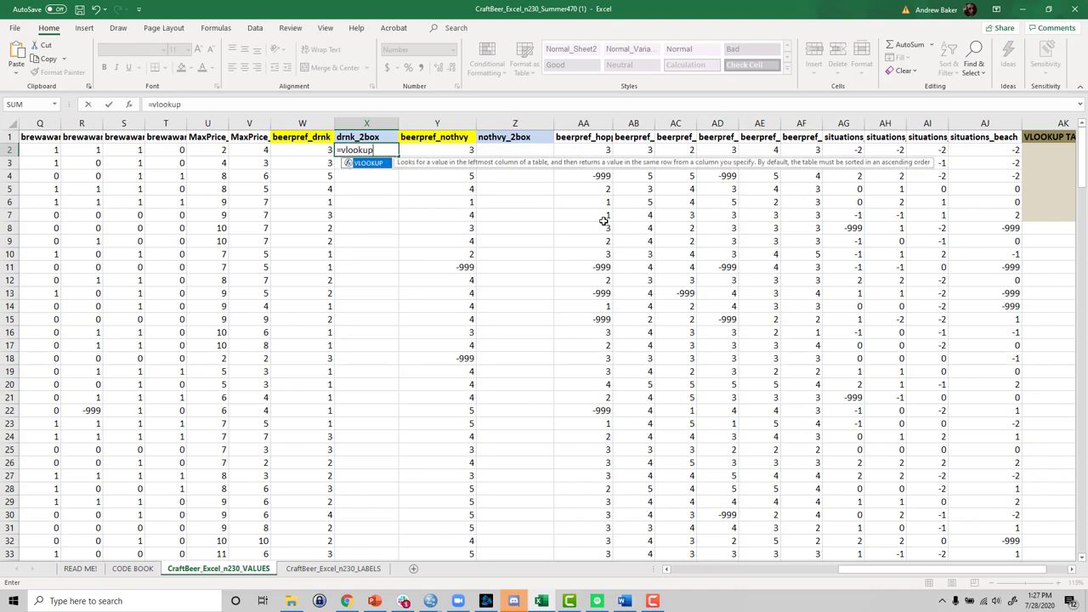
pyautogui.write('(')
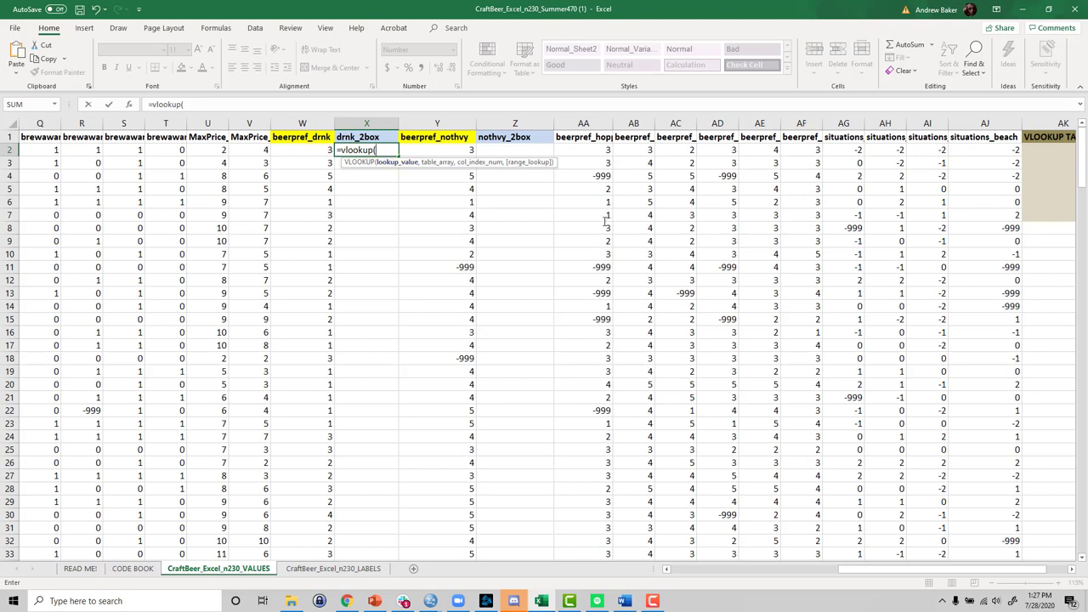
pyautogui.click(306, 150)
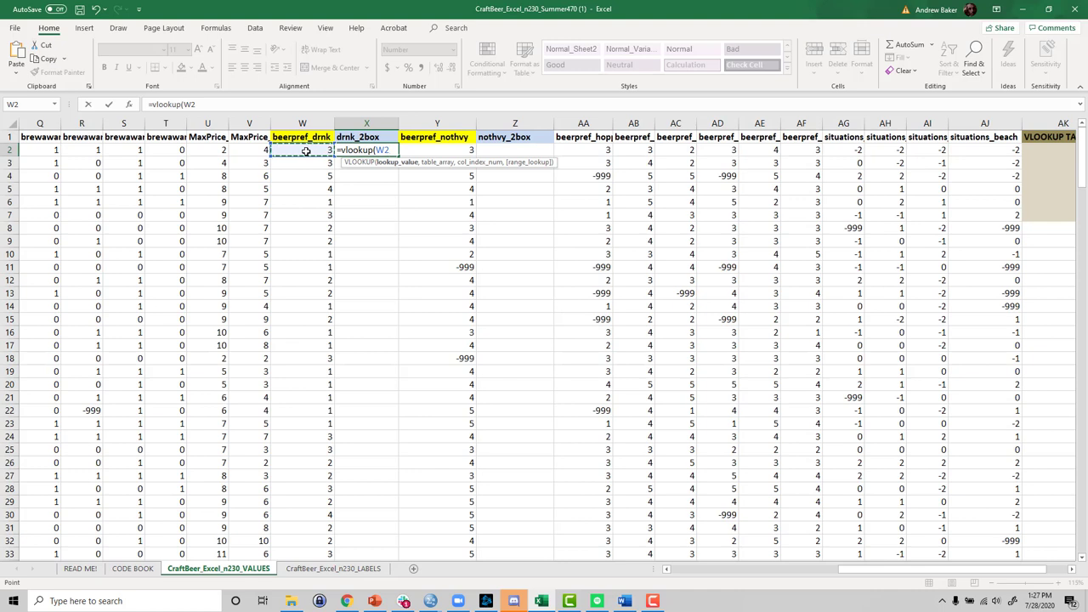
pyautogui.write(',')
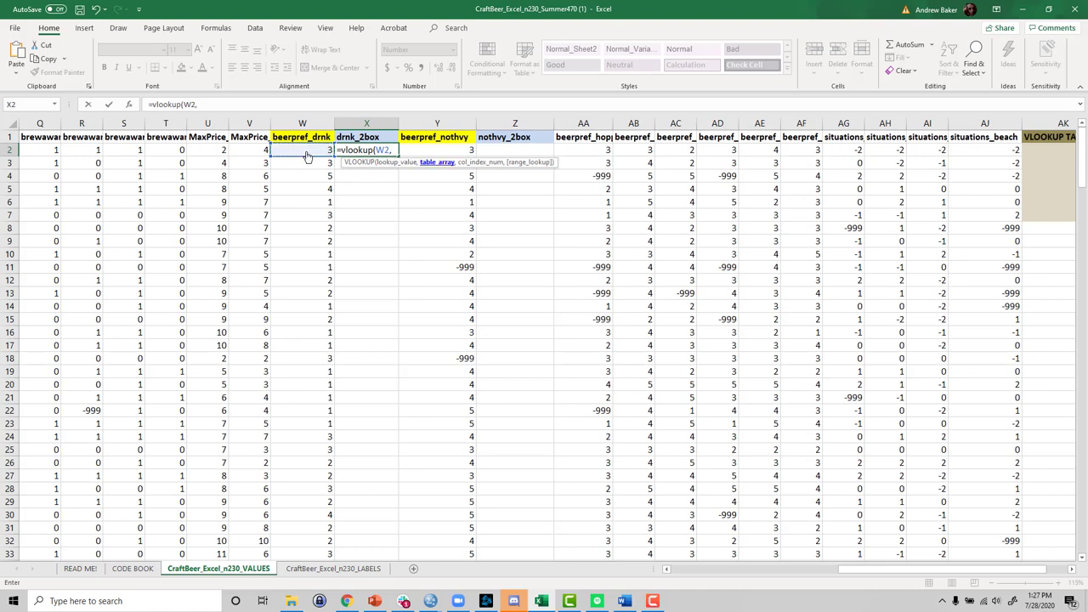
pyautogui.moveTo(923, 568); pyautogui.dragTo(944, 568)
pyautogui.moveTo(957, 149); pyautogui.dragTo(1047, 218)
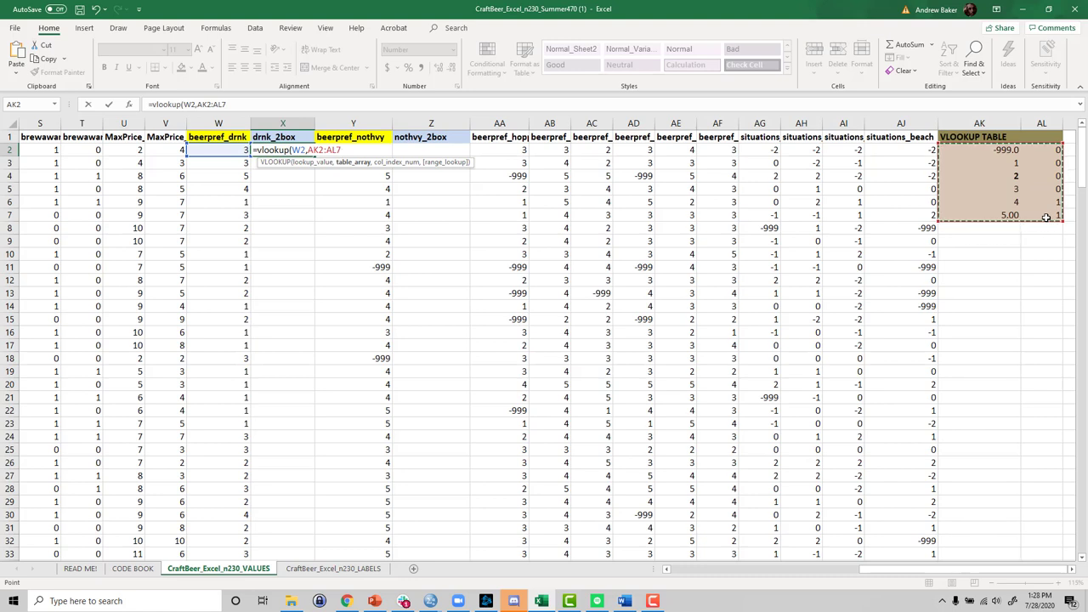
pyautogui.write(',2')
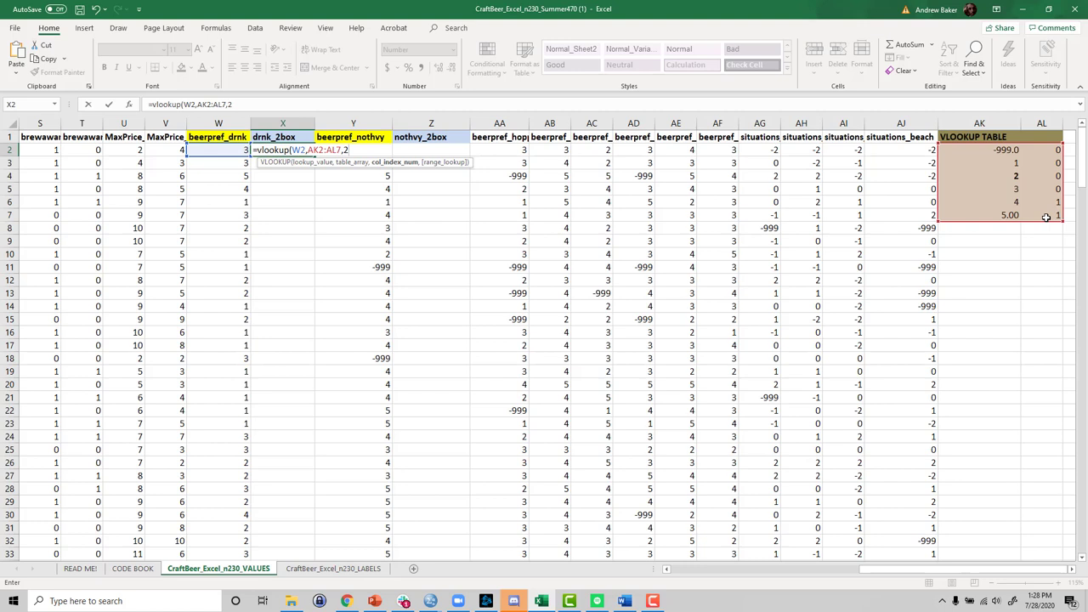
pyautogui.write(',')
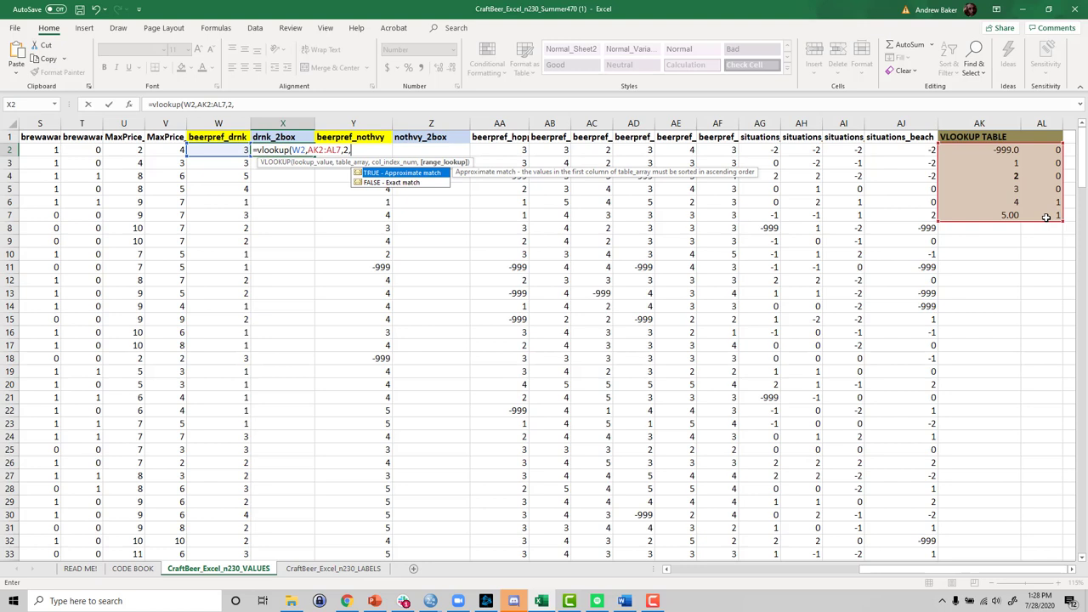
pyautogui.write('FALSE)')
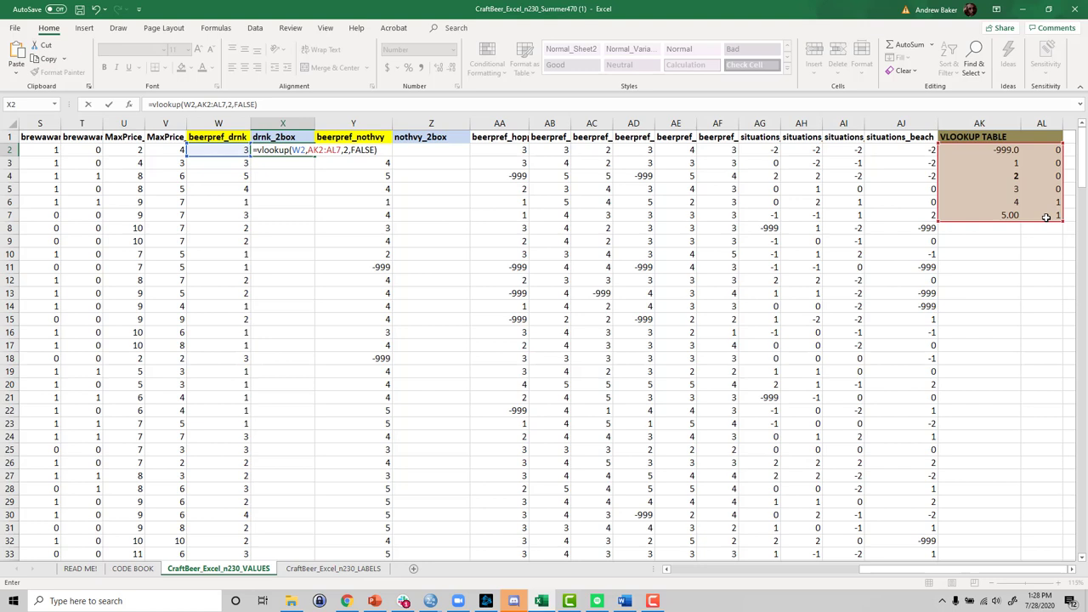
pyautogui.press('Return')
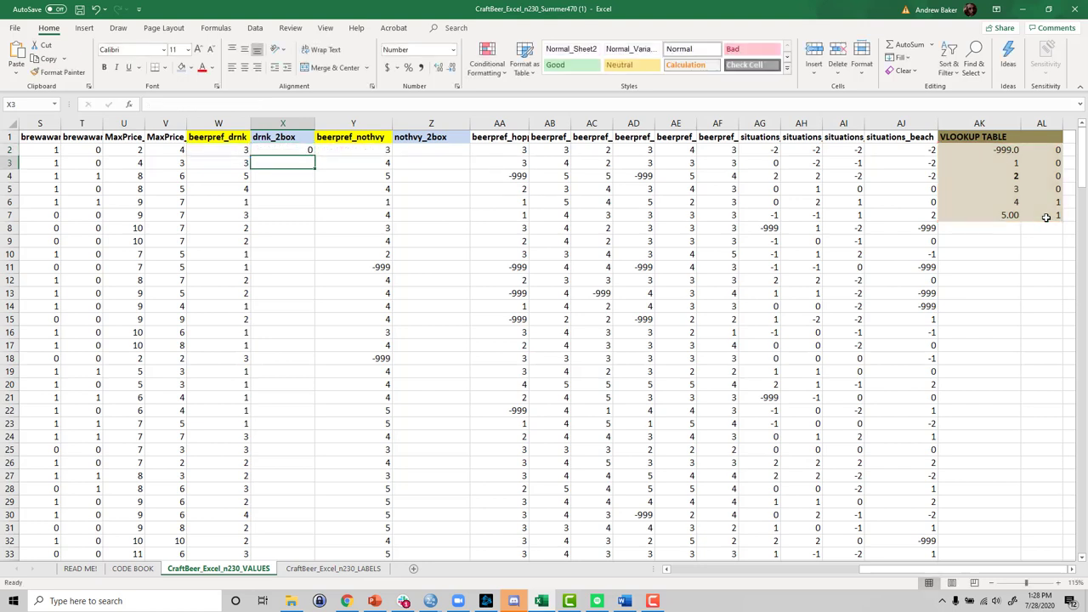
# Copy the X2 lookup down to X6 and inspect the copies, finding #N/A from the shifted AK6:AL11 range.
pyautogui.click(284, 152)
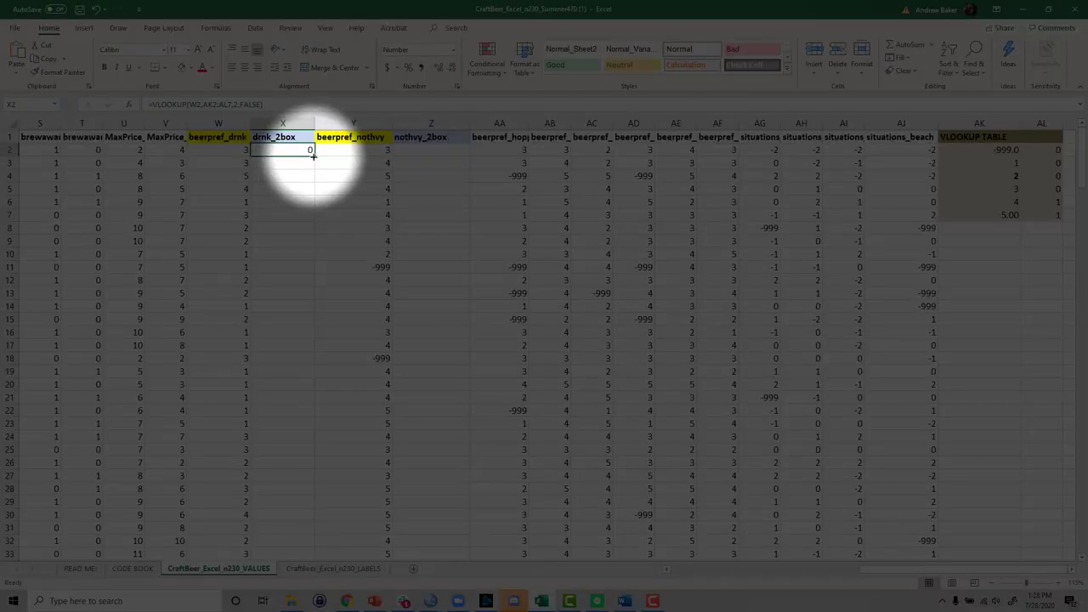
pyautogui.moveTo(310, 159); pyautogui.dragTo(311, 211)
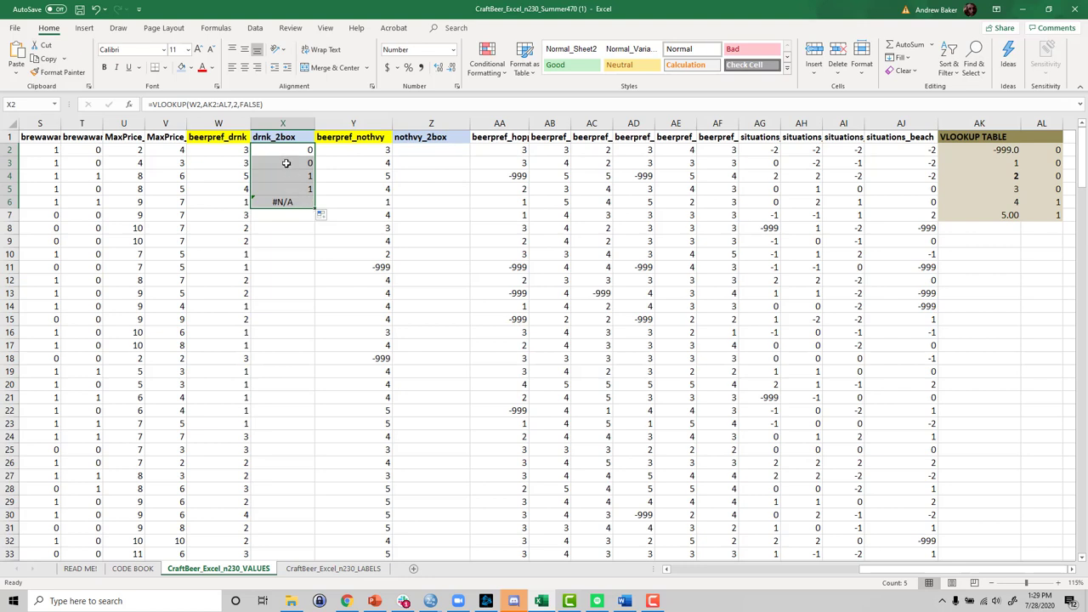
pyautogui.click(286, 163)
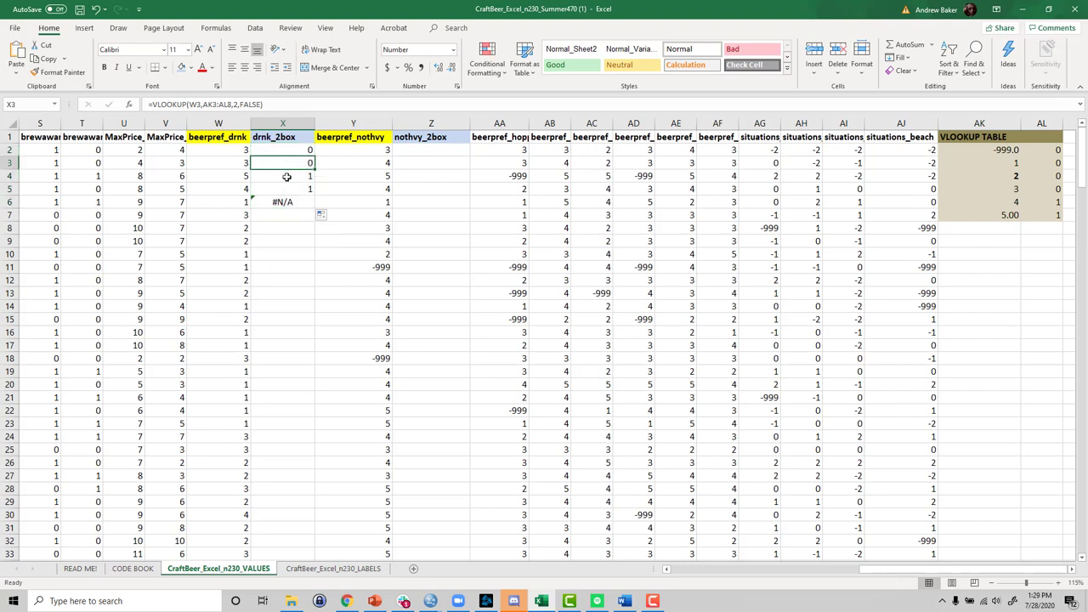
pyautogui.click(286, 178)
pyautogui.click(285, 190)
pyautogui.click(283, 202)
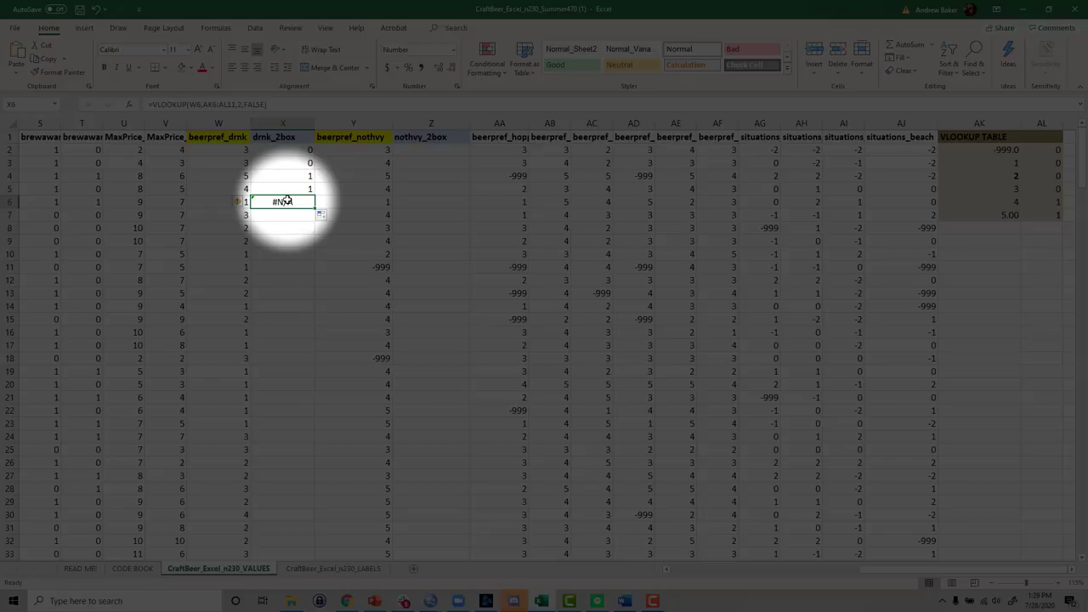
pyautogui.click(208, 103)
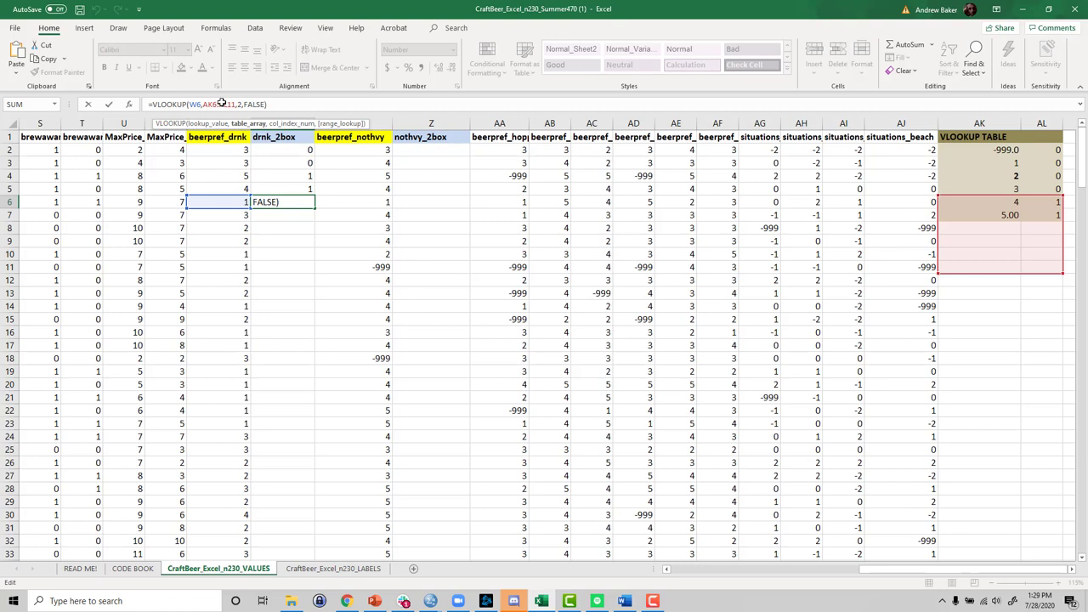
pyautogui.click(290, 163)
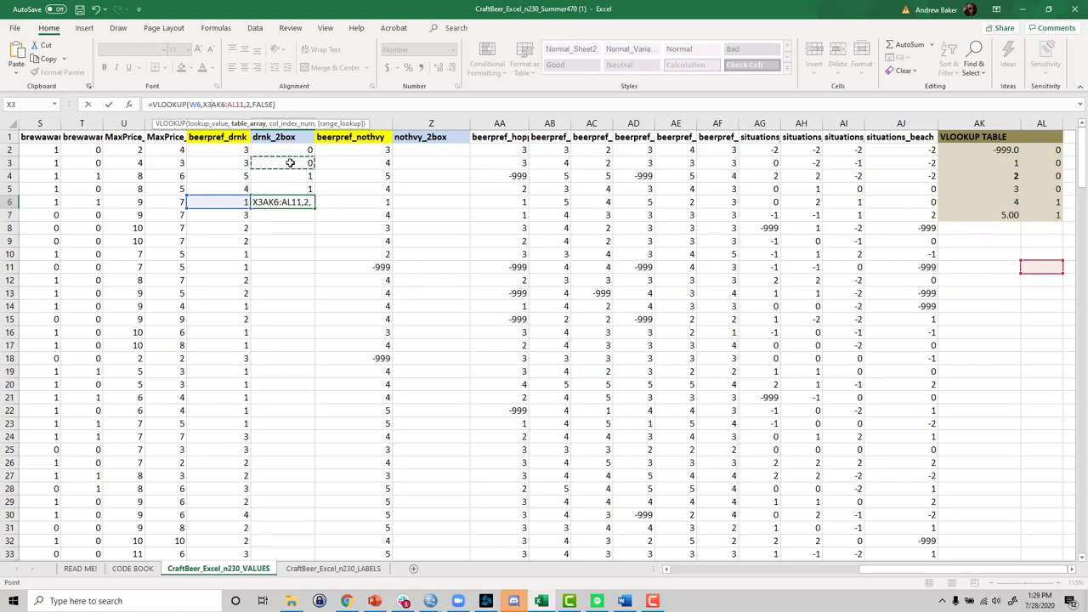
pyautogui.press('Escape')
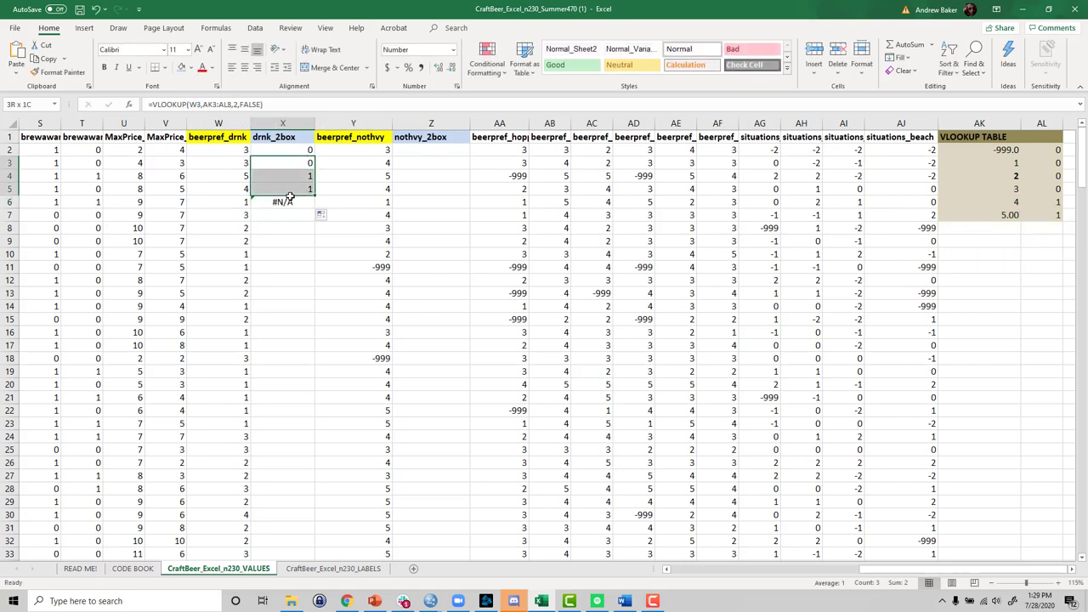
# Clear the faulty copied formulas from X3:X6.
pyautogui.moveTo(290, 196); pyautogui.dragTo(289, 203)
pyautogui.press('Delete')
pyautogui.click(285, 151)
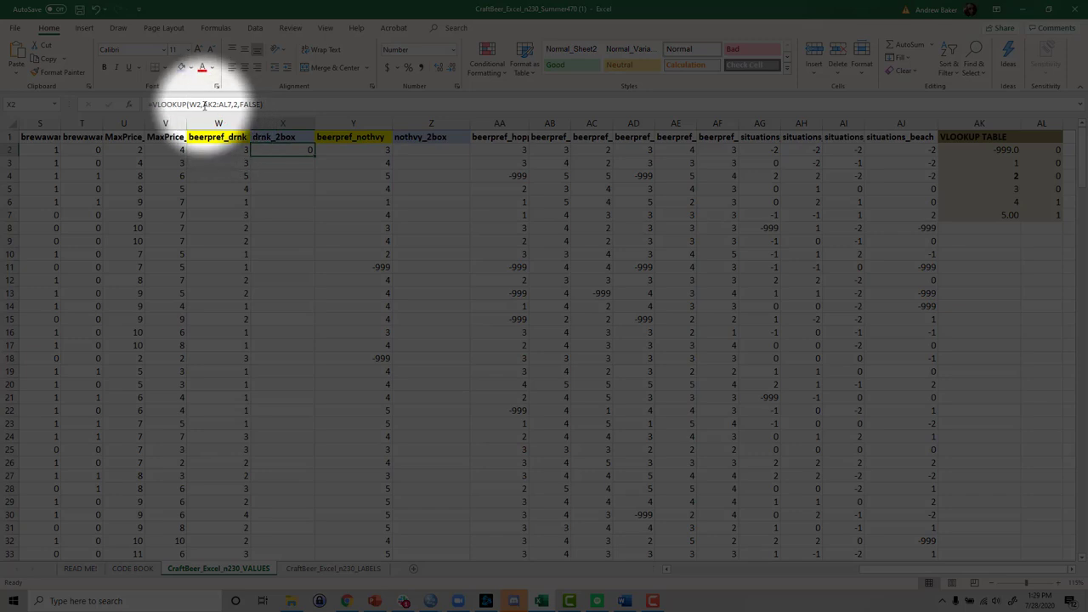
# Lock X2's table reference to $AK$2:$AL$7 and recommit the formula.
pyautogui.click(204, 105)
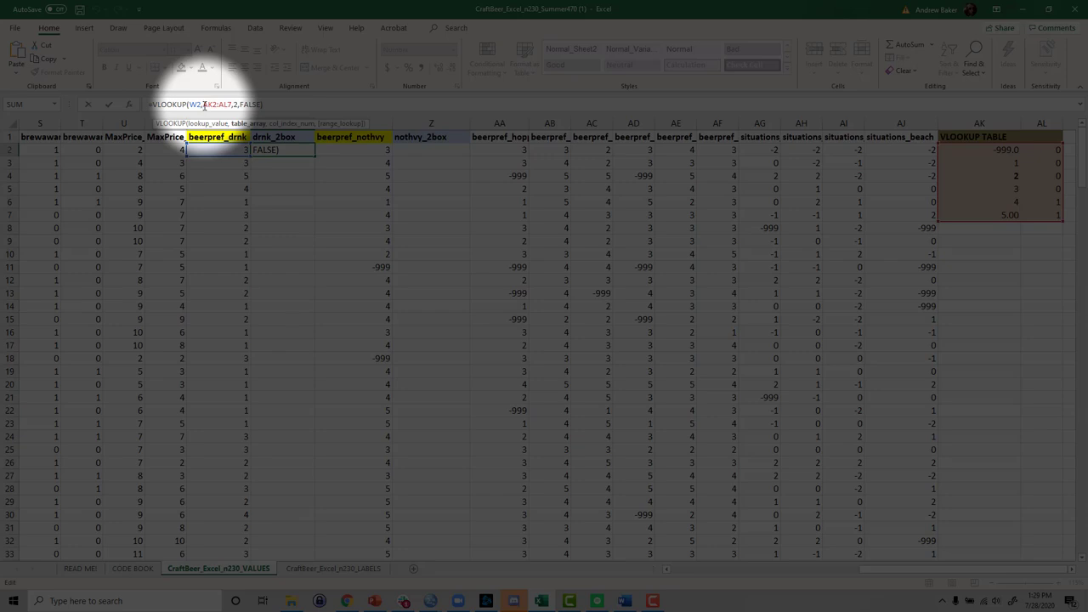
pyautogui.click(204, 104)
pyautogui.write('$')
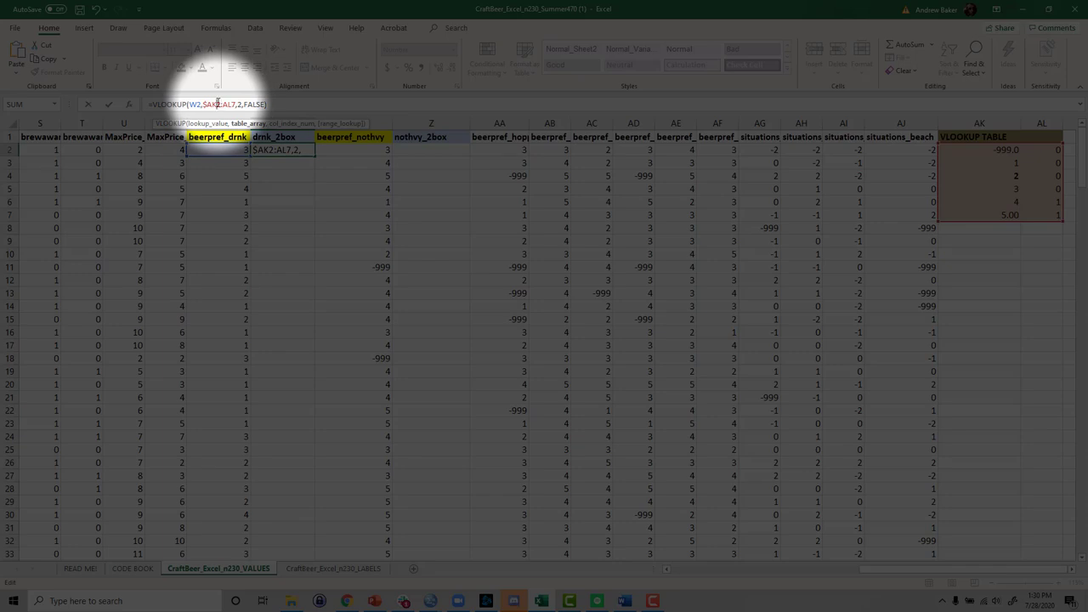
pyautogui.click(217, 104)
pyautogui.write('$')
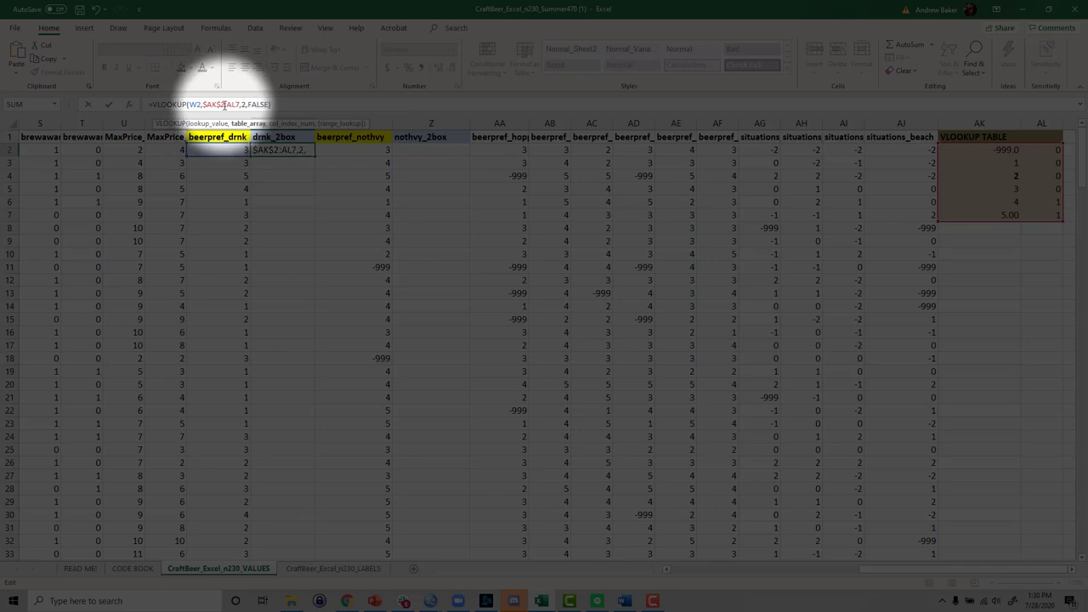
pyautogui.click(229, 104)
pyautogui.write('$')
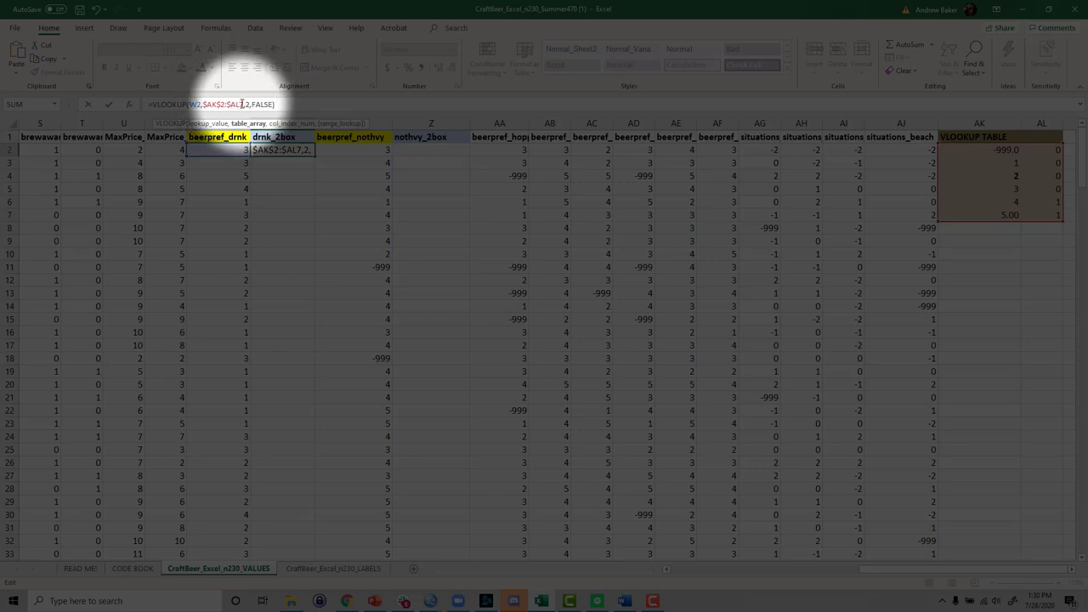
pyautogui.click(242, 103)
pyautogui.write('$')
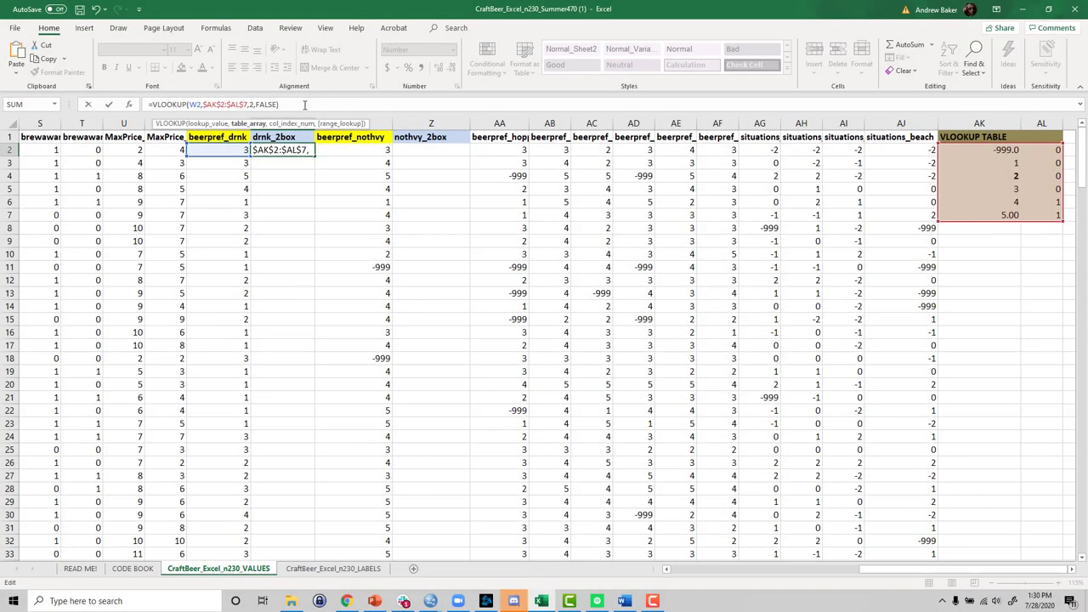
pyautogui.click(304, 104)
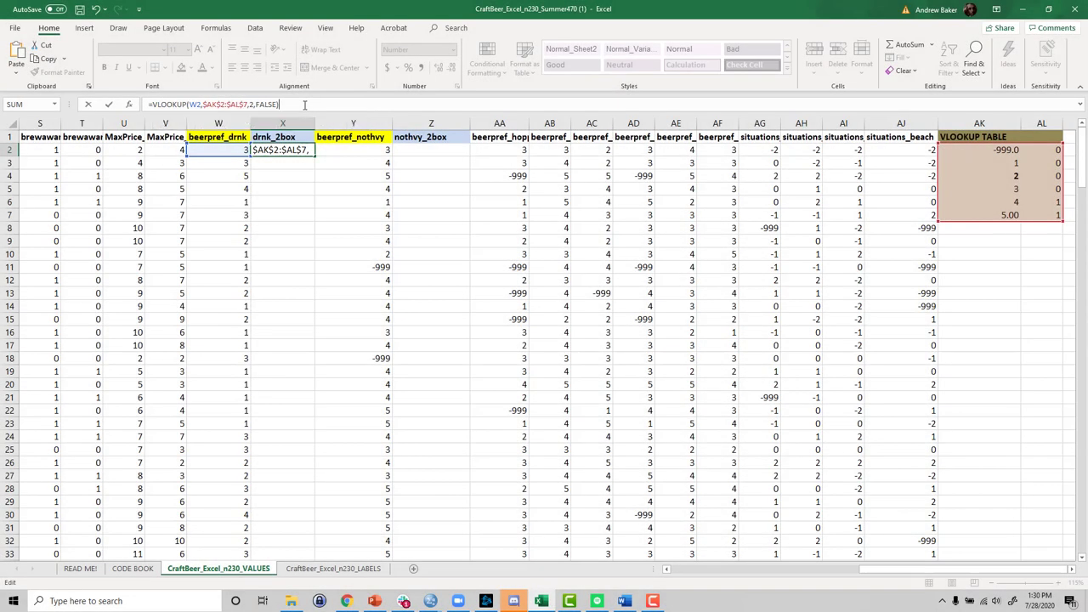
pyautogui.press('Return')
pyautogui.click(278, 152)
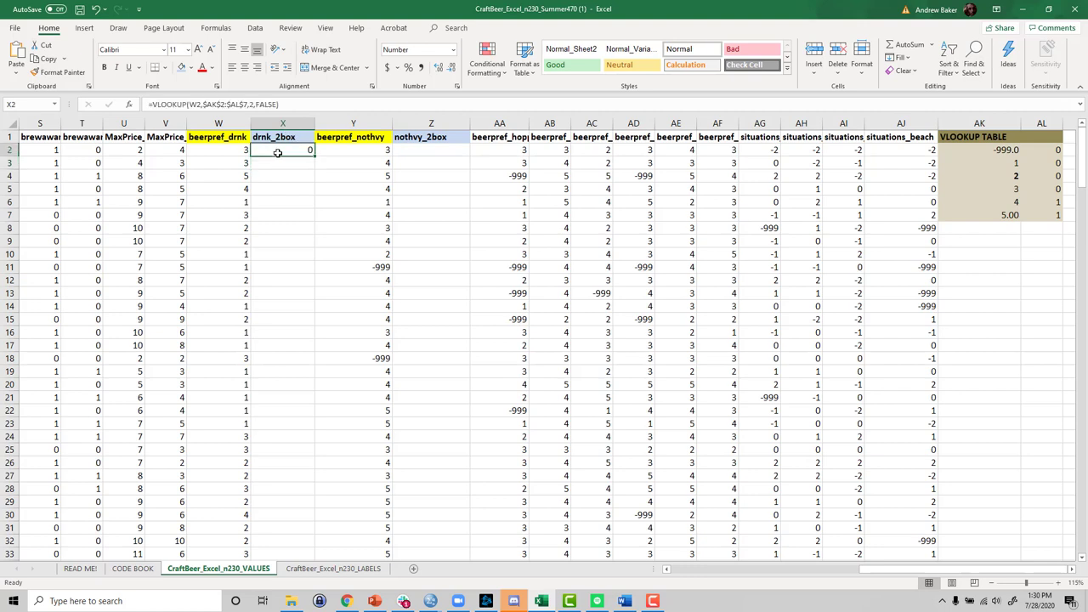
# Fill the X2 lookup down to X19 and confirm X19 still references $AK$2:$AL$7.
pyautogui.moveTo(314, 156); pyautogui.dragTo(311, 377)
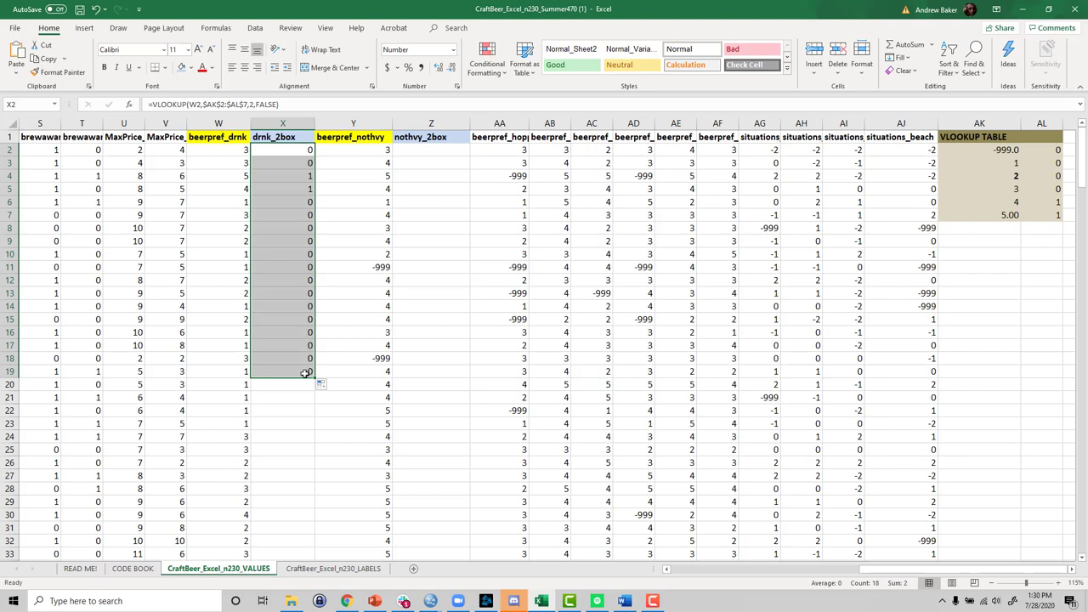
pyautogui.click(293, 371)
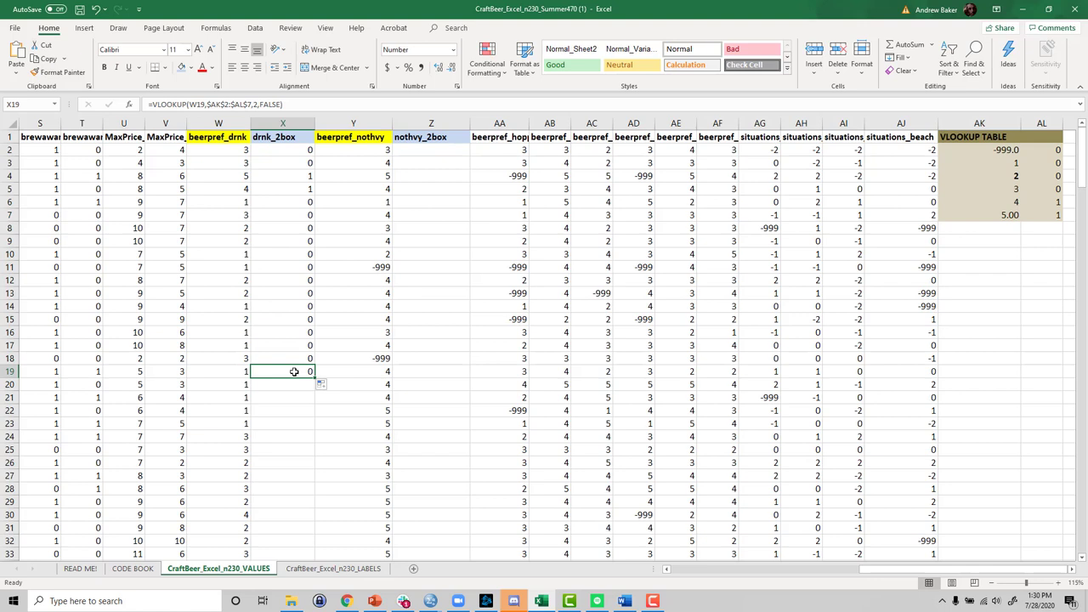
pyautogui.click(243, 103)
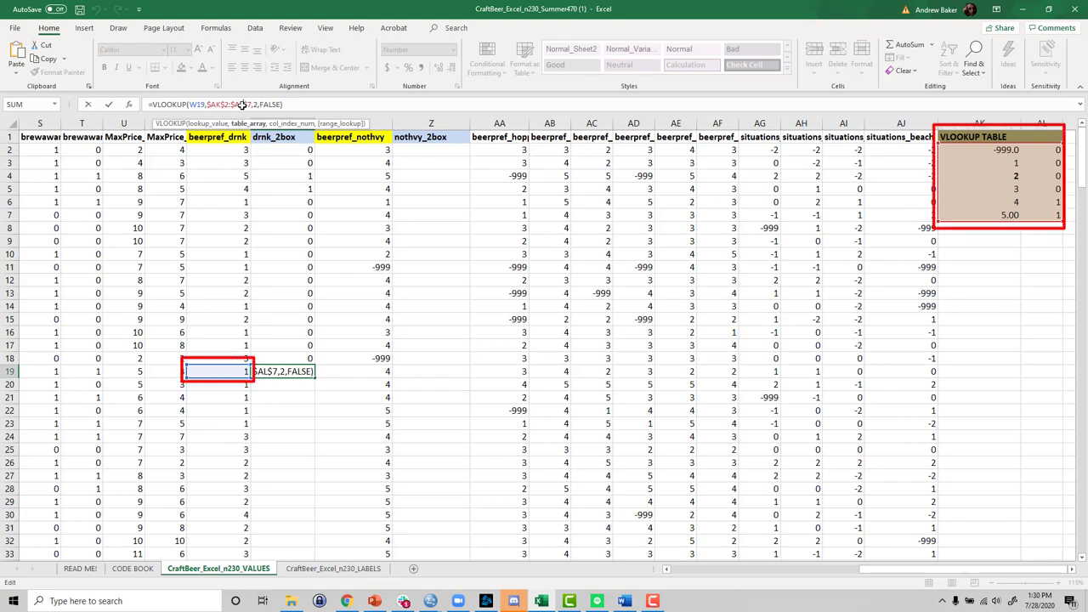
pyautogui.press('Return')
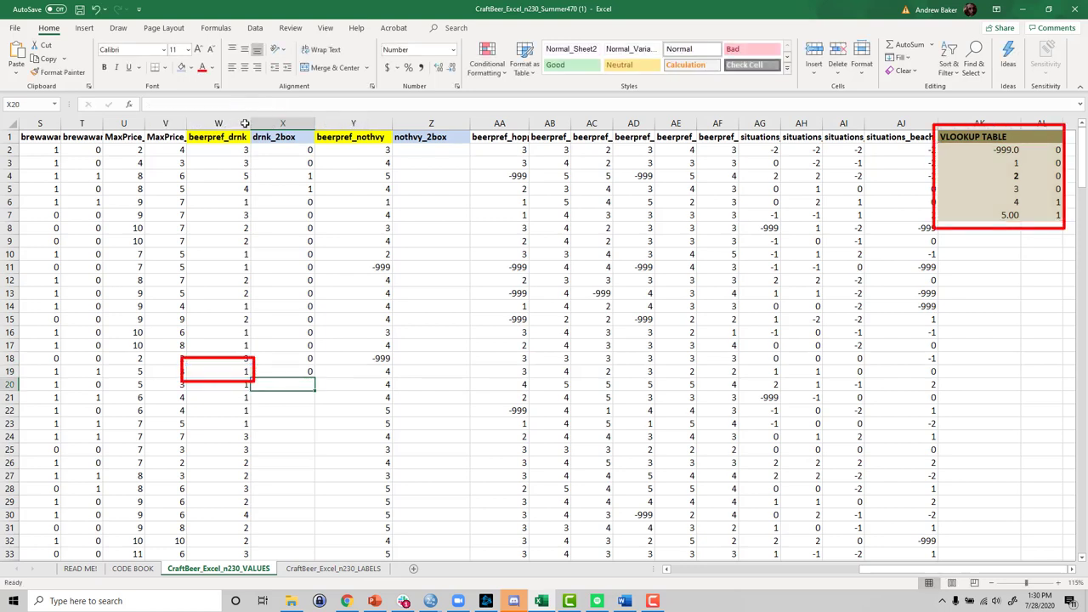
pyautogui.click(285, 373)
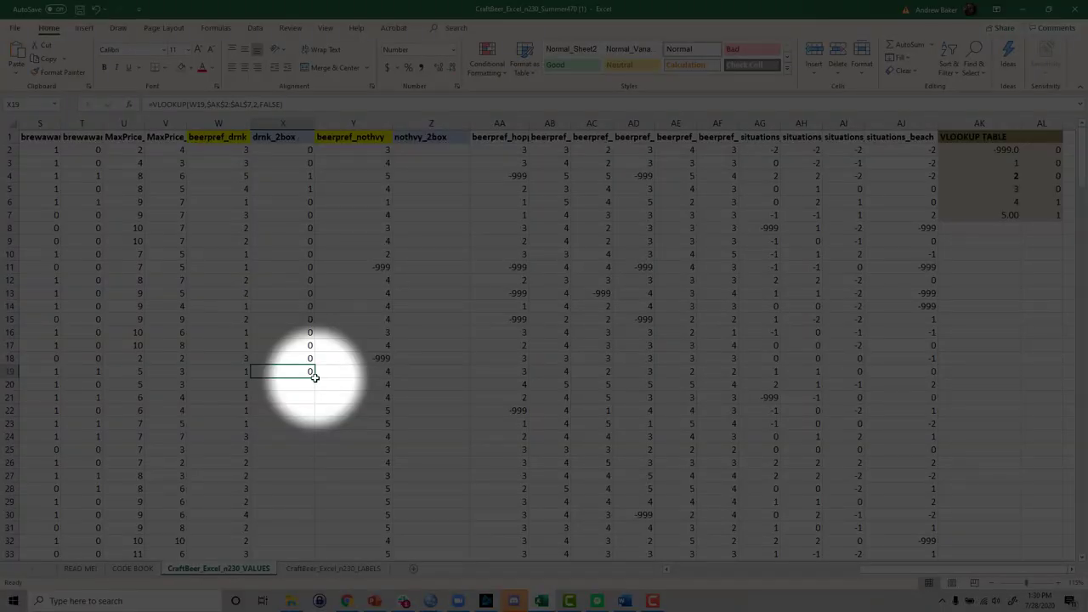
# Extend the X19 lookup down column X to row 231 and scroll through to verify.
pyautogui.doubleClick(314, 378)
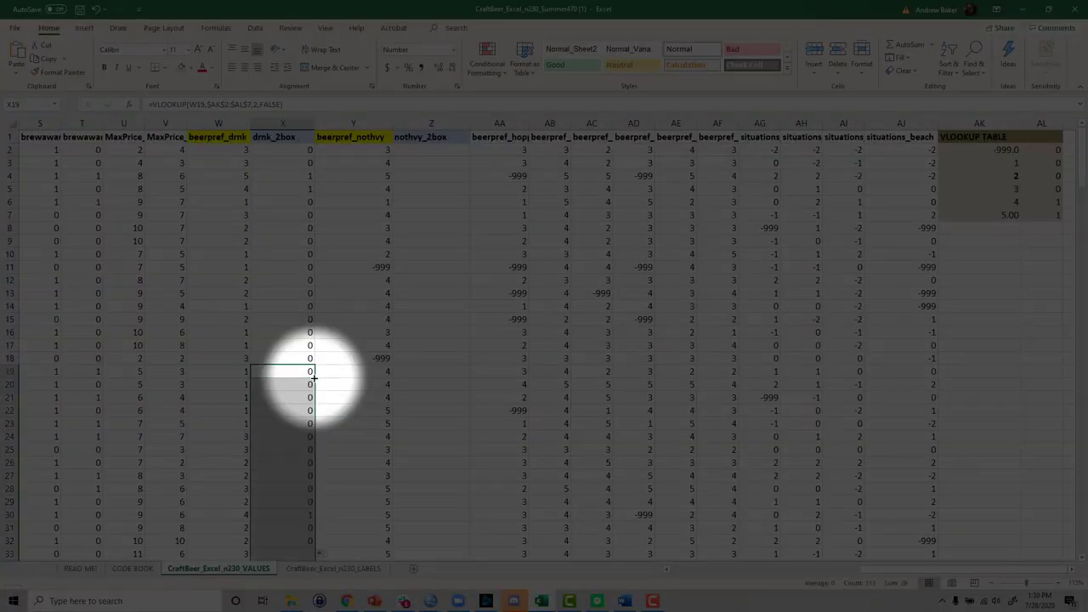
pyautogui.scroll(-4, 301, 396)
pyautogui.scroll(-2, 292, 409)
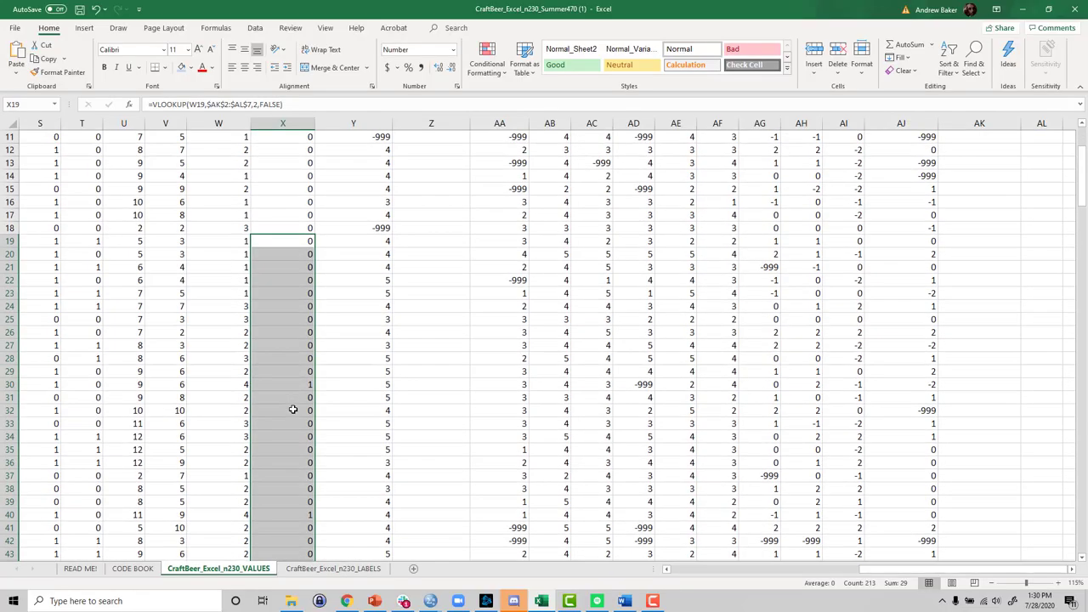
pyautogui.scroll(-20, 293, 410)
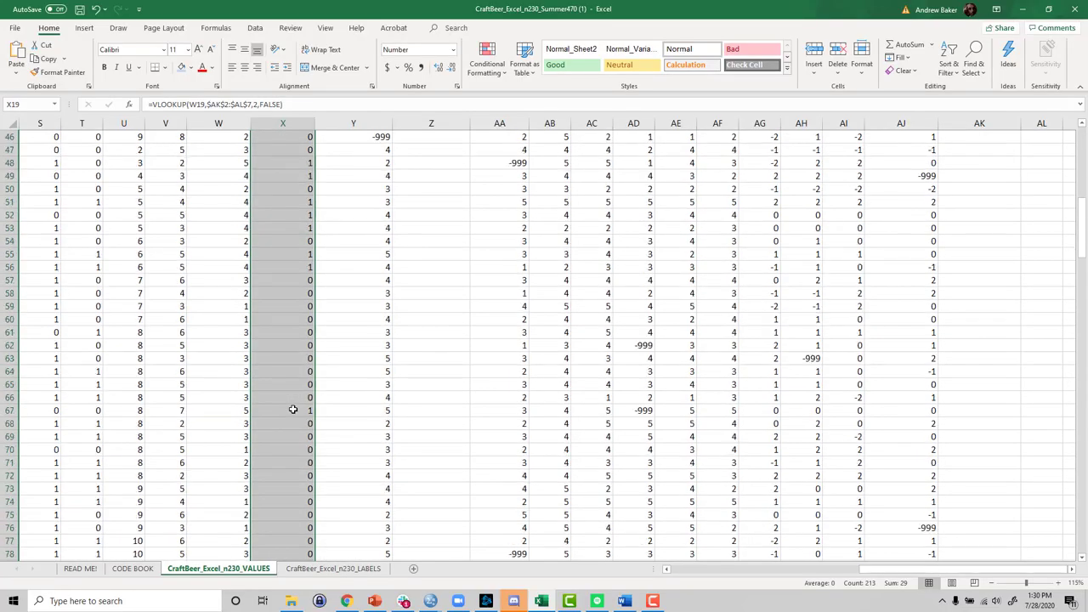
pyautogui.scroll(-20, 293, 410)
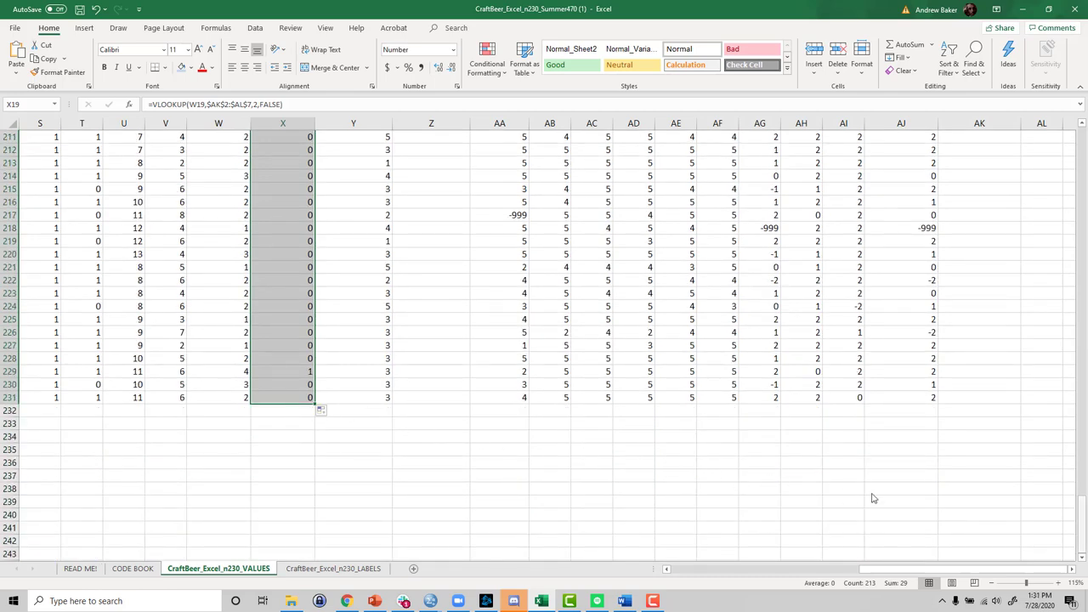
pyautogui.moveTo(1082, 523); pyautogui.dragTo(1084, 137)
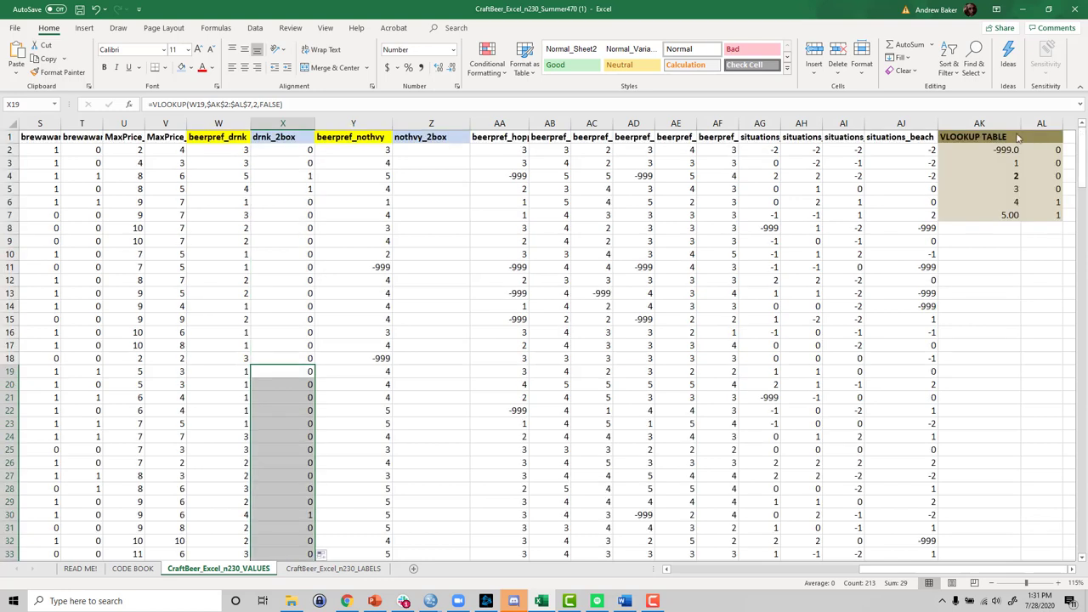
# Enter =VLOOKUP(Y2,$AK$2:$AL$7,2) in Z2 so nothvy_2box returns 0 for code 3.
pyautogui.click(436, 154)
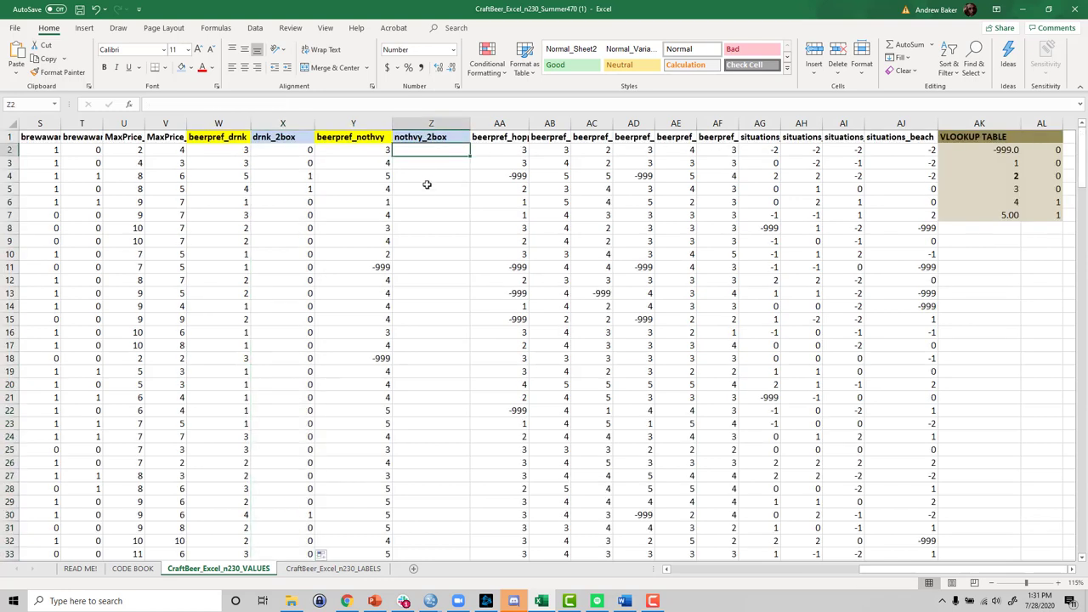
pyautogui.write('=vlookup(Y2,')
pyautogui.moveTo(1003, 150); pyautogui.dragTo(1038, 215)
pyautogui.write(',2)')
pyautogui.press('Return')
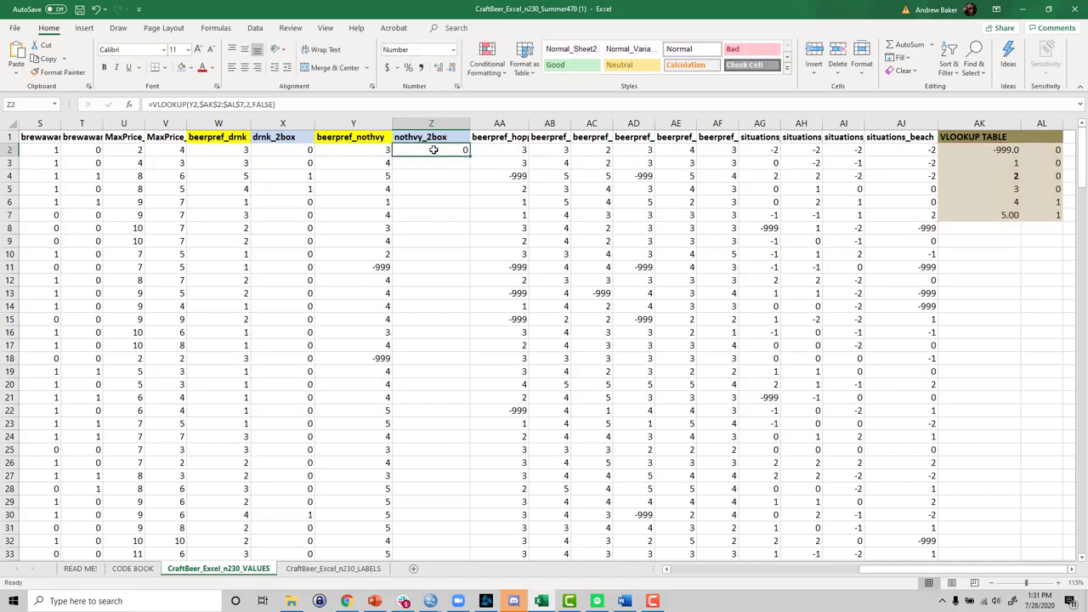